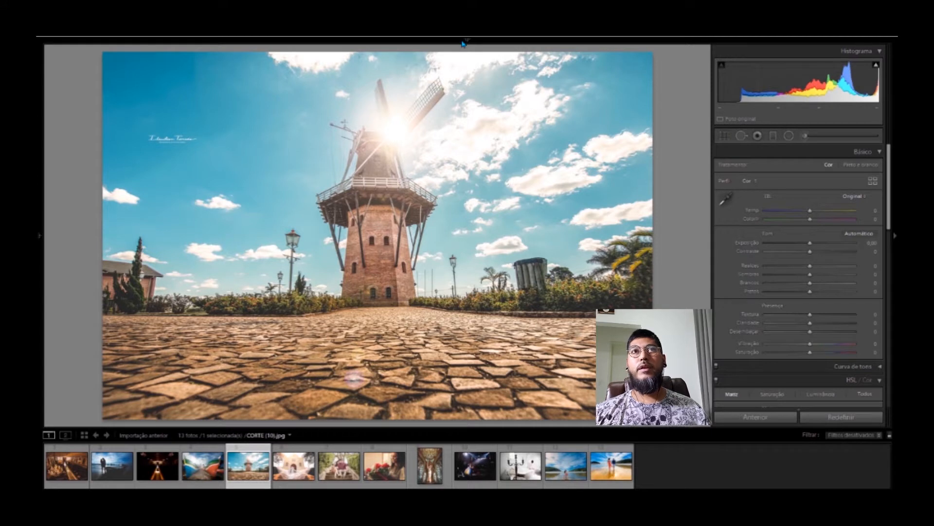
click(466, 41)
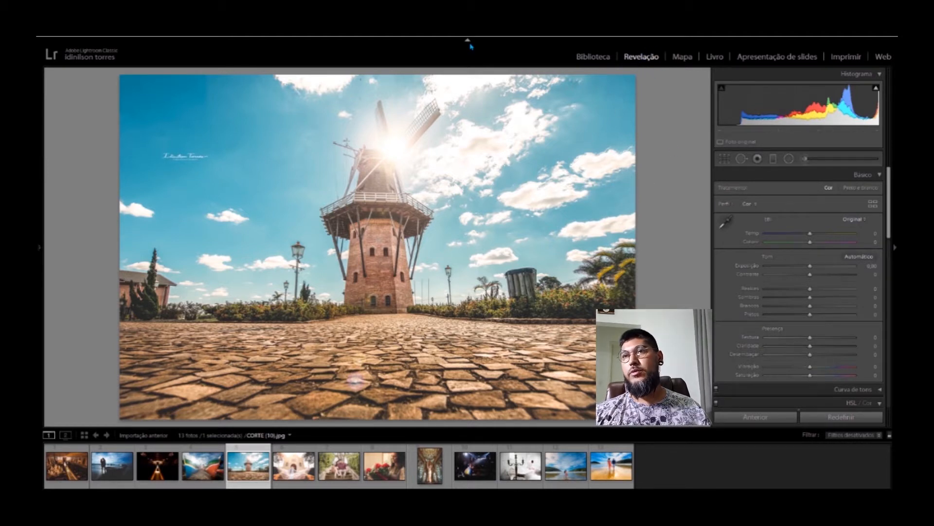
click(468, 40)
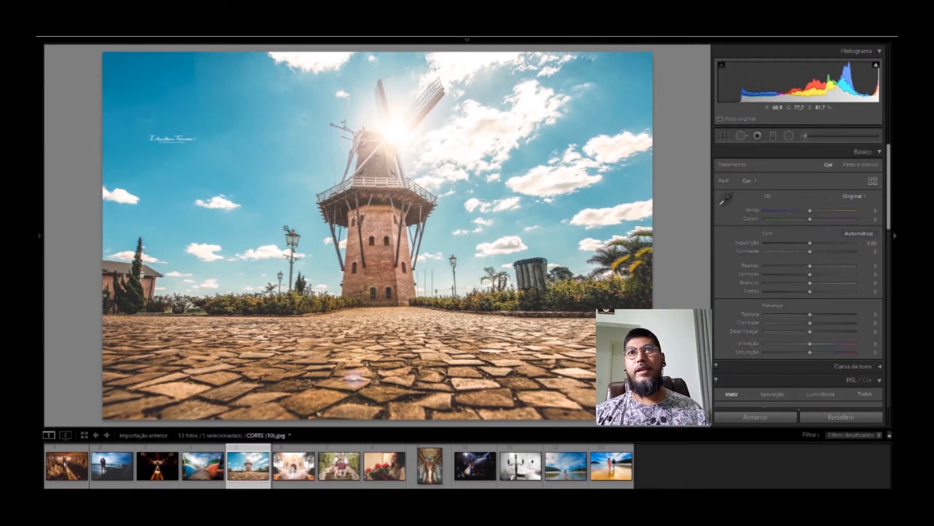
mouse_move(466, 43)
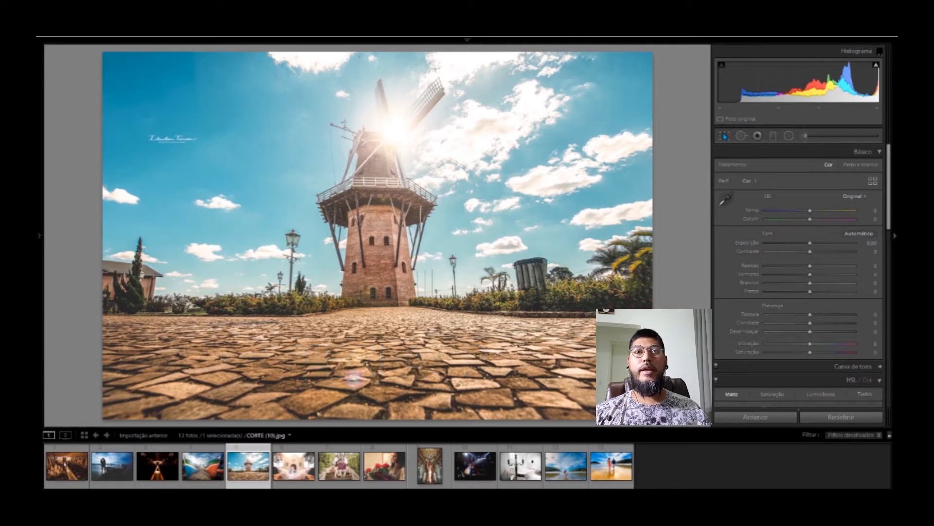
Activate the crop overlay on the windmill photo and shrink the crop frame from its upper edge, keeping the original proportions.
key(r)
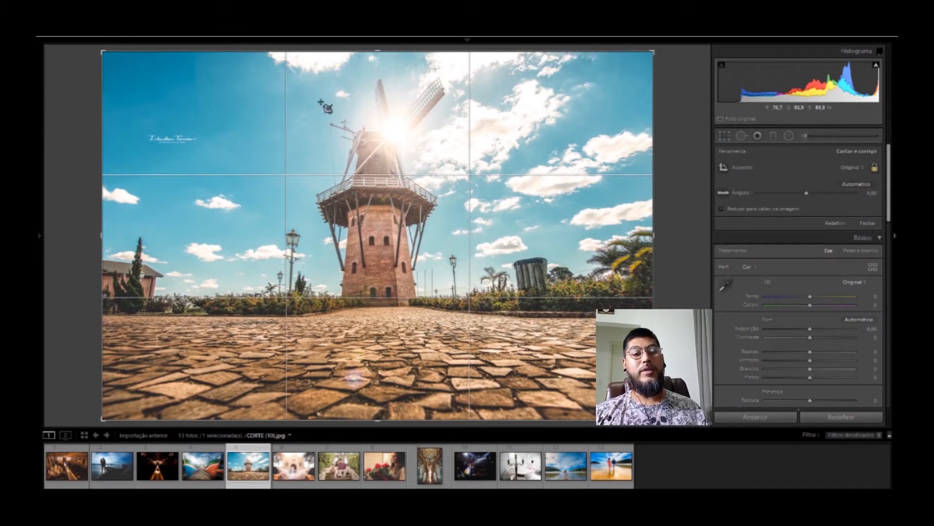
key(o)
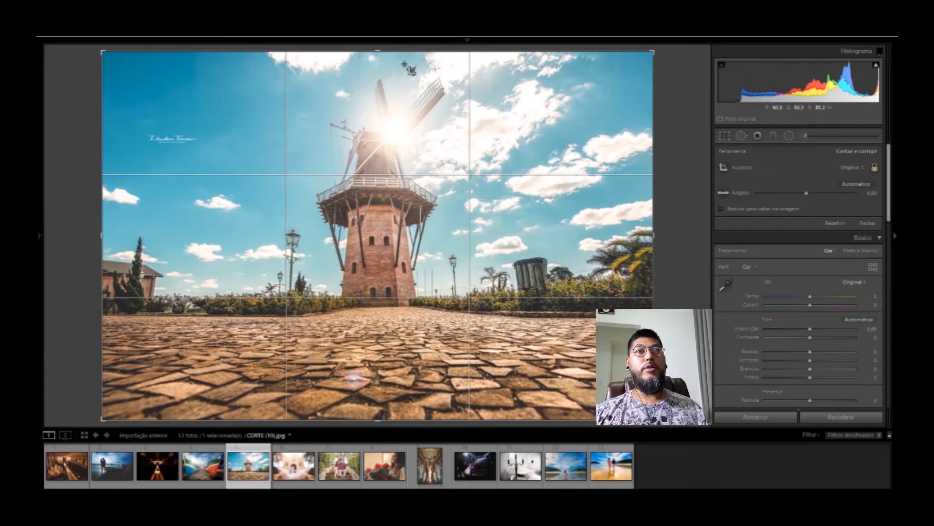
drag(377, 51, 458, 150)
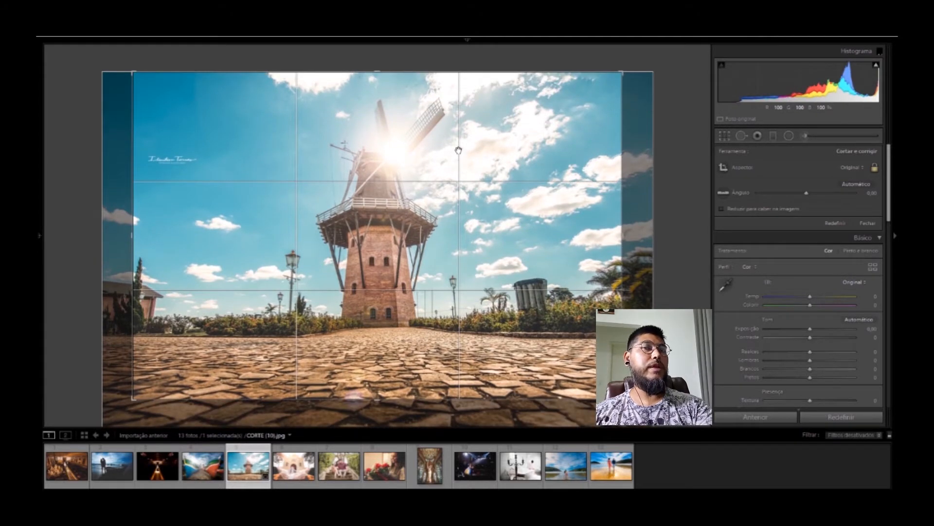
Cycle through the crop's composition guide overlays, including diagonals, golden spiral and fine grid, and stop at the golden-ratio grid.
key(o)
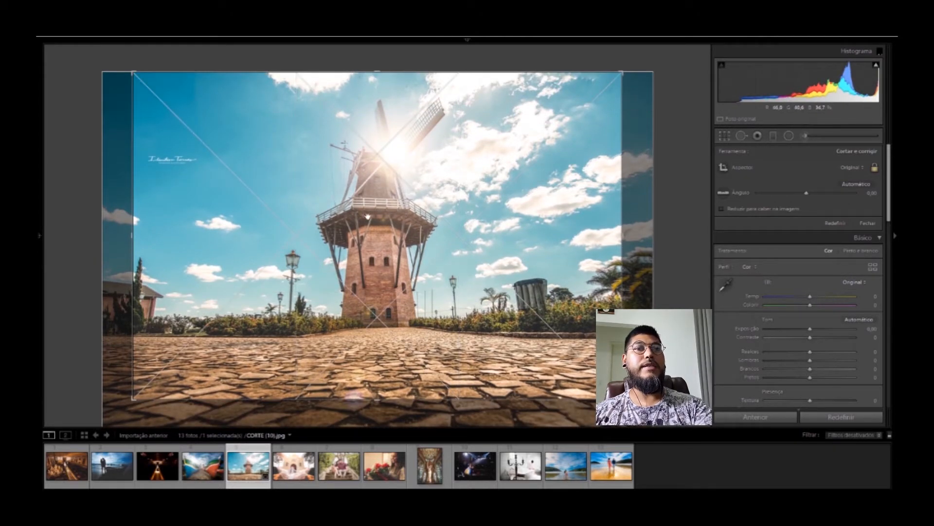
key(o)
key(o)
key(o)
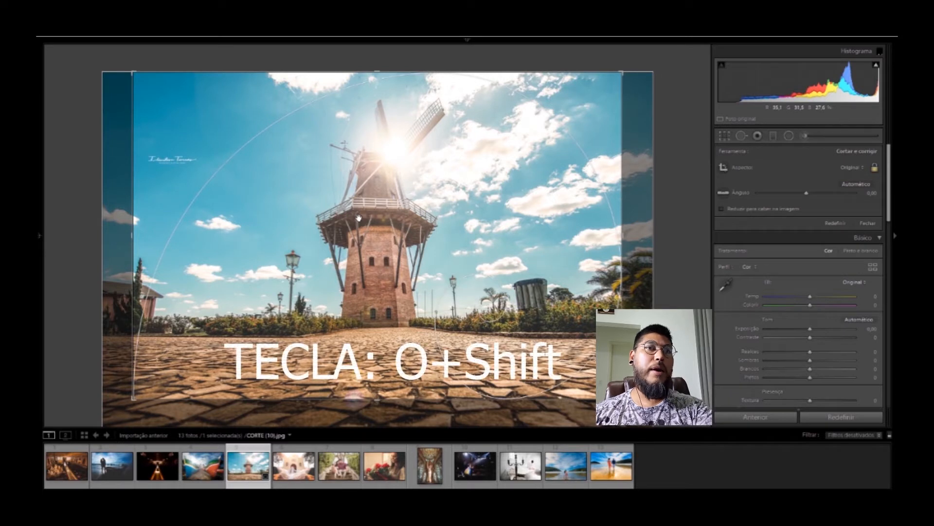
key(o)
key(o)
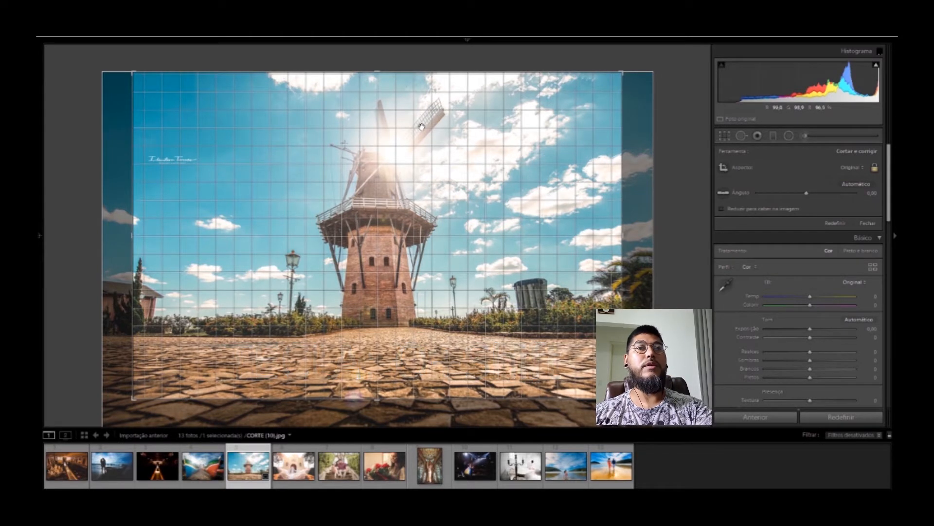
key(o)
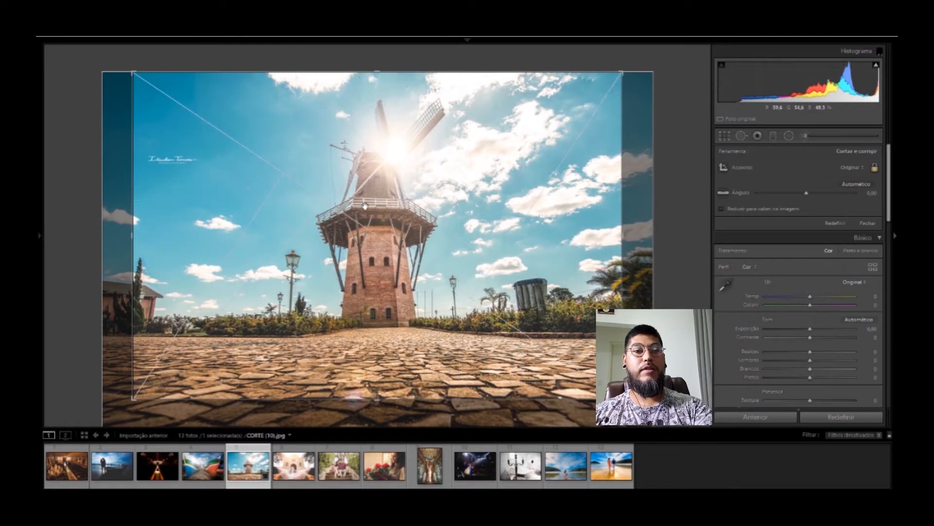
key(o)
key(o)
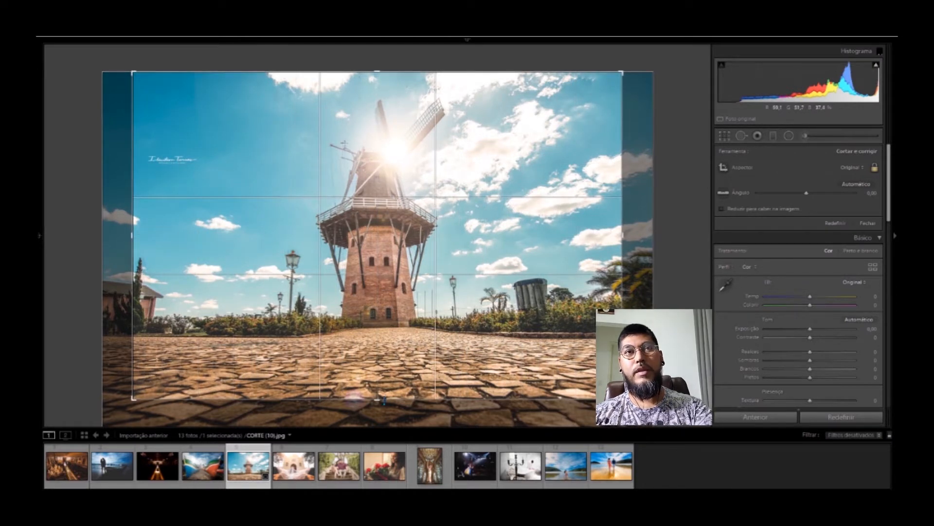
Crop the photo tightly around the windmill, from the sky above its blades to the hedge at its base, and apply the crop.
drag(384, 400, 384, 421)
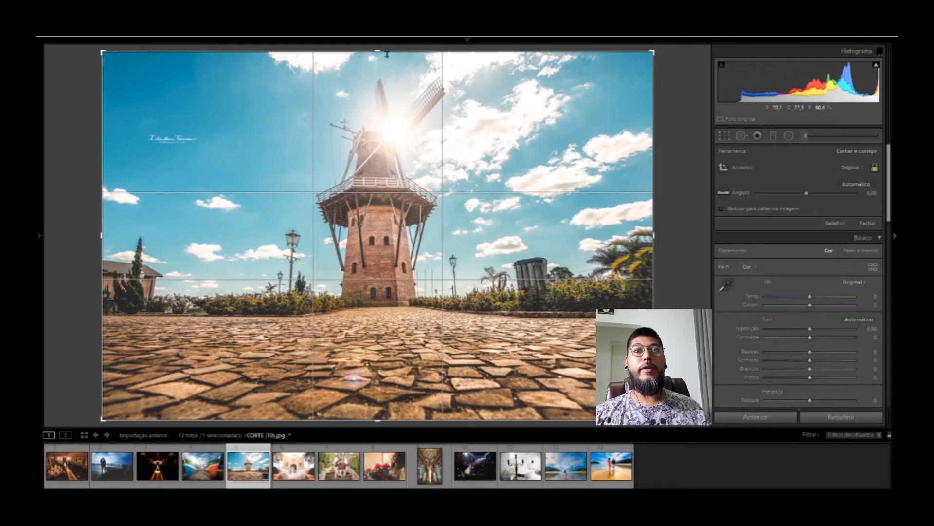
drag(386, 58, 381, 99)
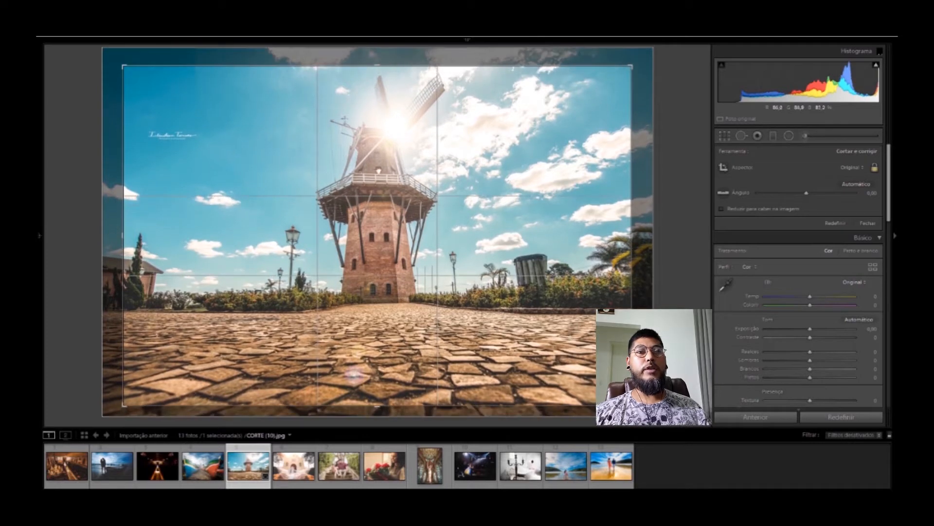
drag(361, 402, 370, 223)
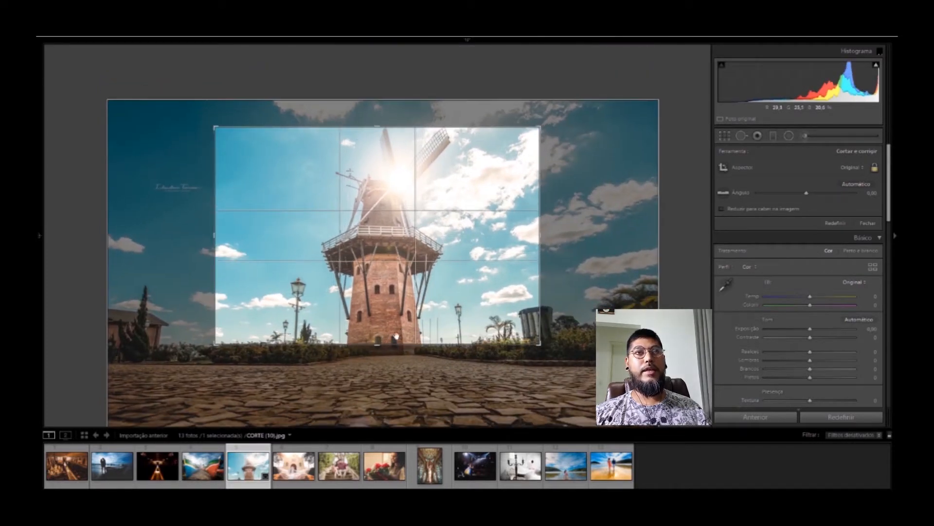
drag(396, 342, 389, 324)
key(Return)
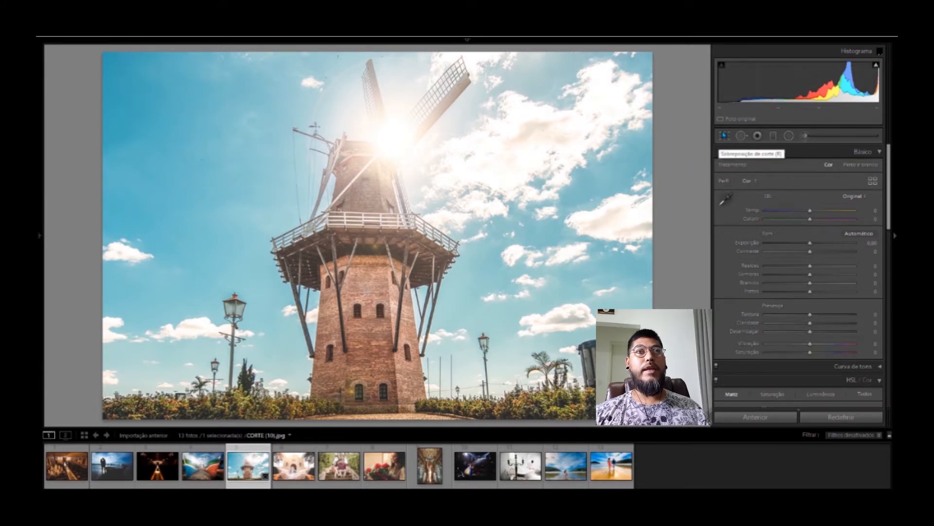
Reopen the crop, enlarge and reposition the frame until it covers nearly the whole original photo, and apply it.
click(725, 136)
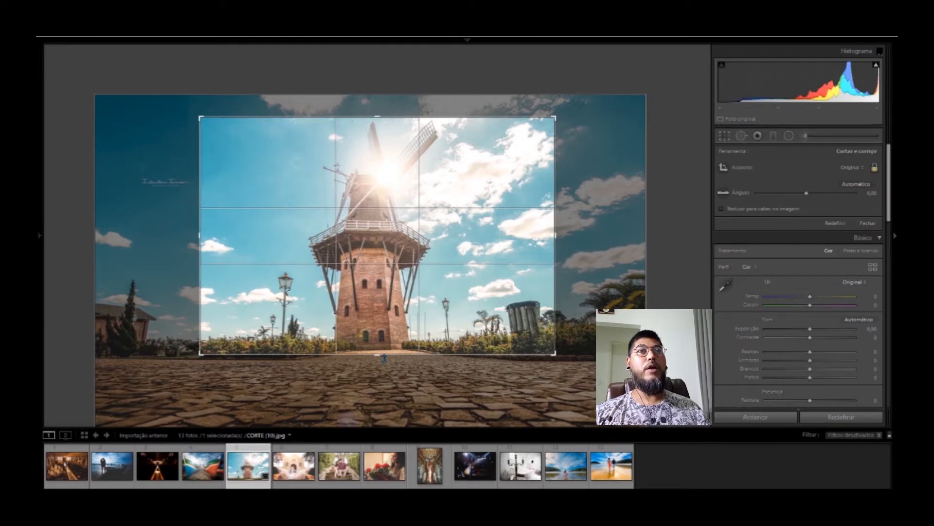
drag(384, 358, 382, 428)
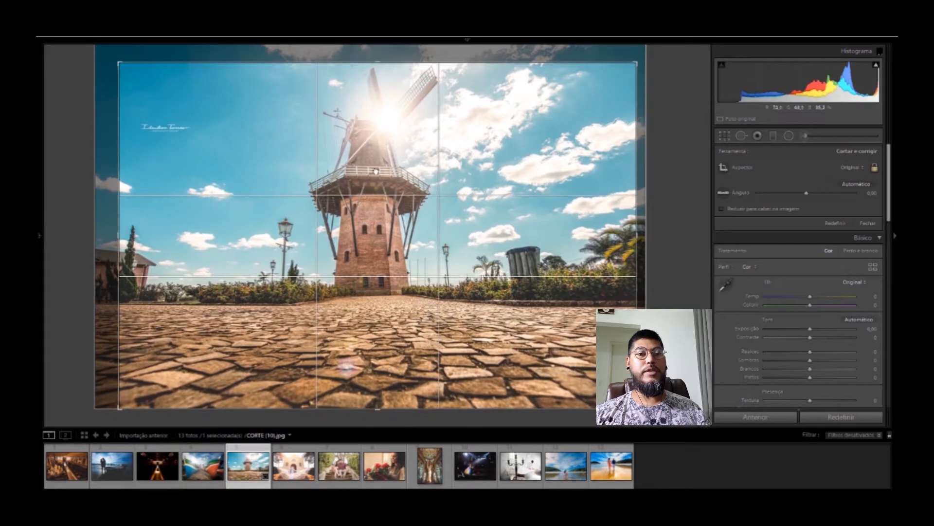
drag(376, 171, 382, 189)
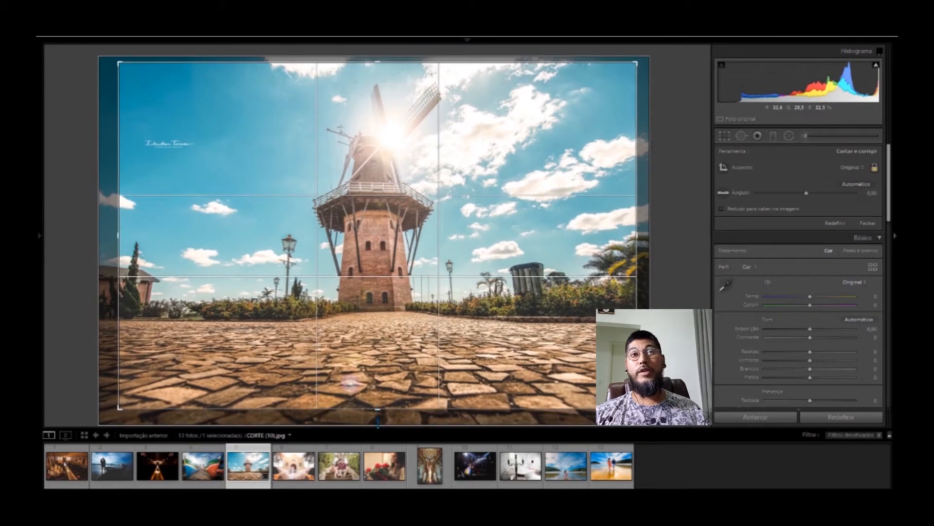
drag(378, 417, 378, 427)
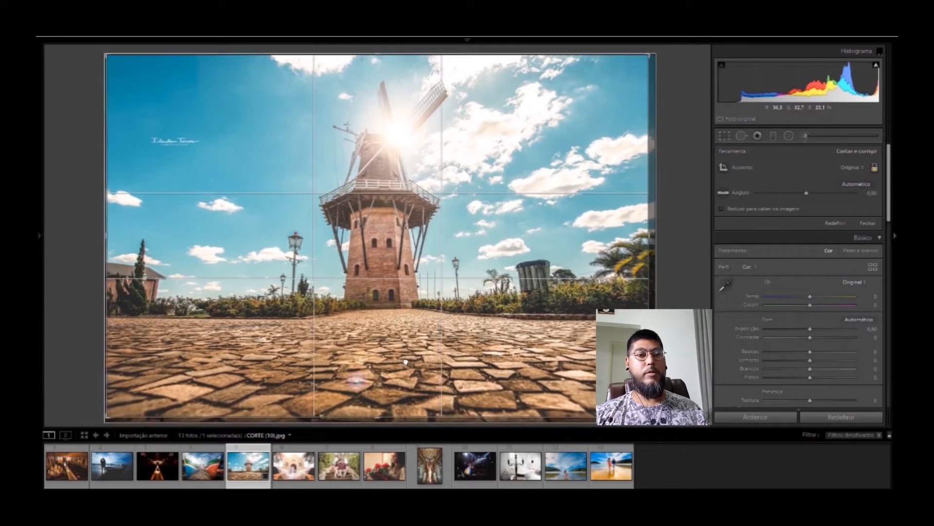
drag(406, 362, 401, 359)
drag(378, 417, 379, 421)
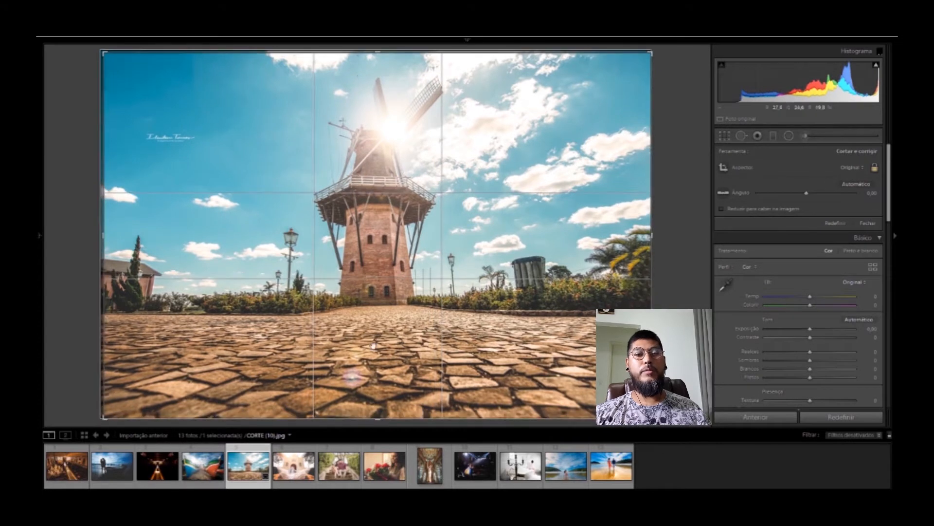
drag(373, 343, 375, 349)
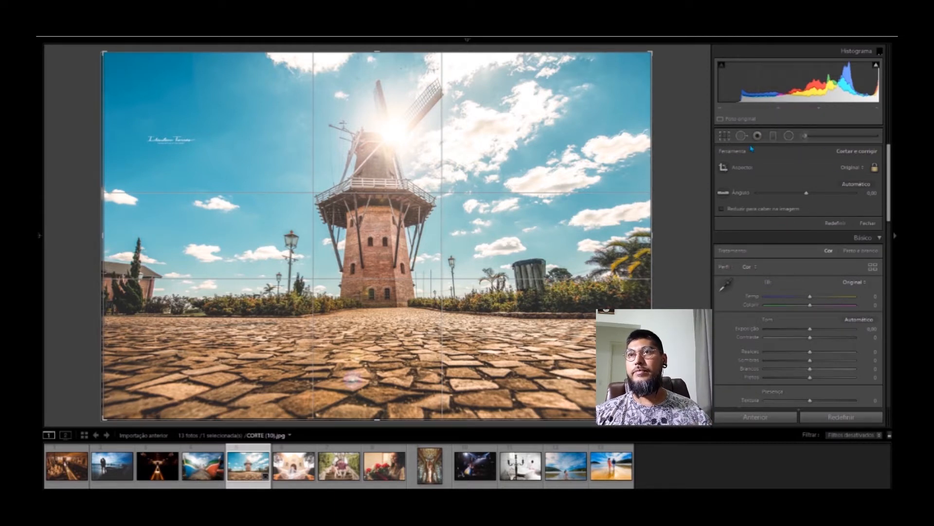
click(725, 136)
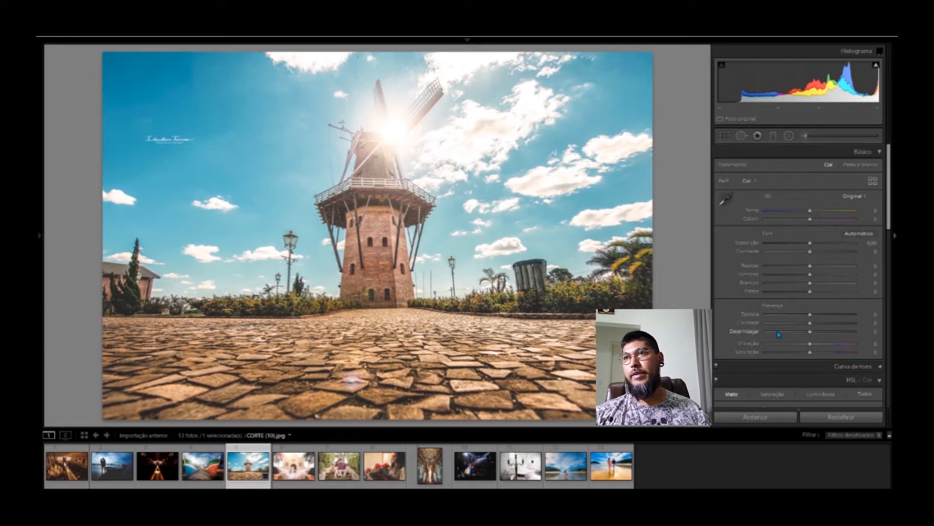
Collapse the Básico, HSL / Cor, Tonalização dividida, Detalhe and Correções da lente adjustment sections.
click(879, 152)
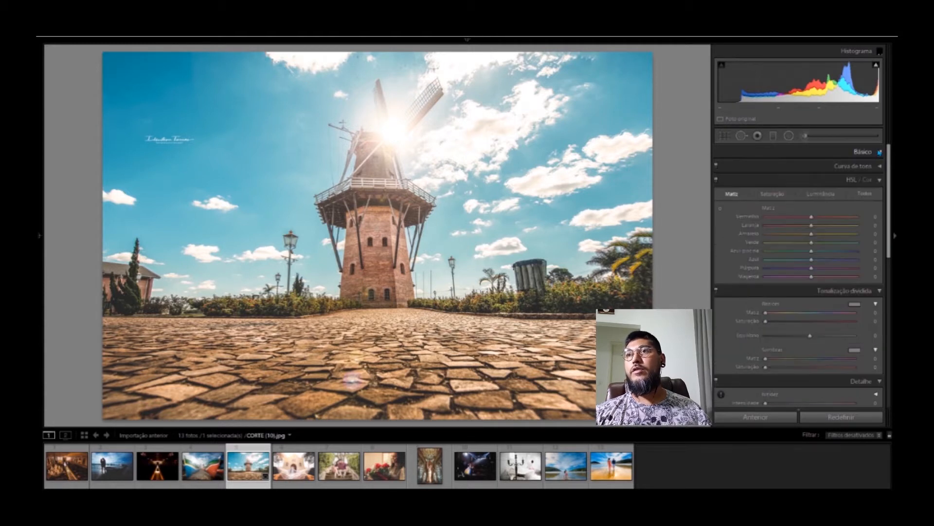
click(880, 180)
click(880, 195)
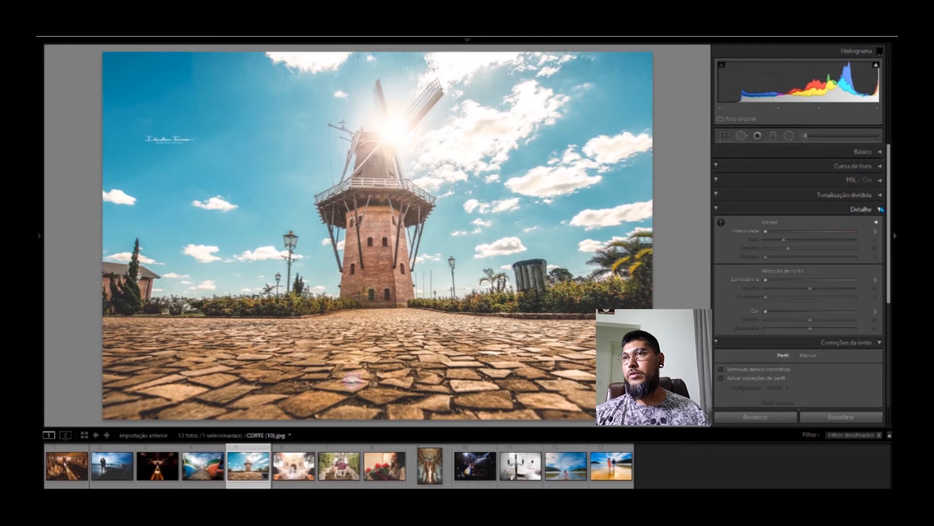
click(880, 210)
click(880, 224)
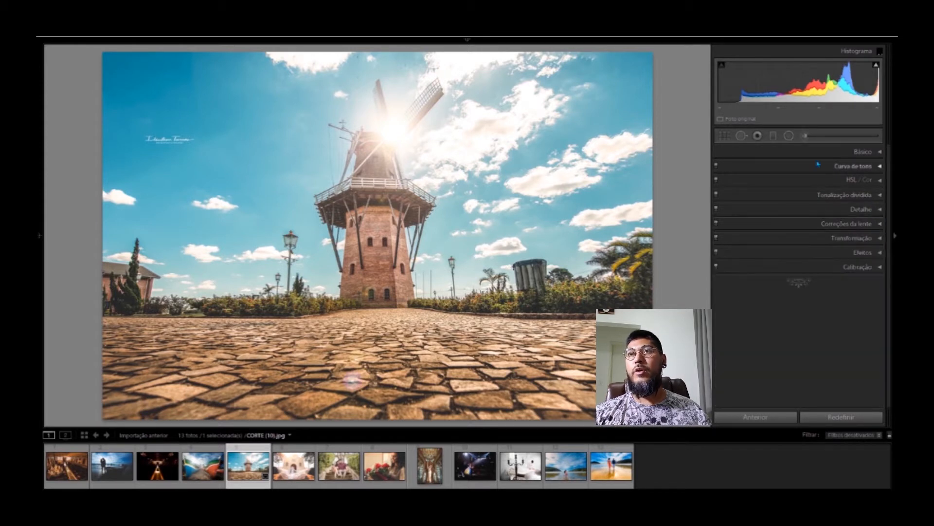
Reopen the crop with a 1 x 1 aspect ratio and shrink and reposition the square frame around the windmill.
click(726, 137)
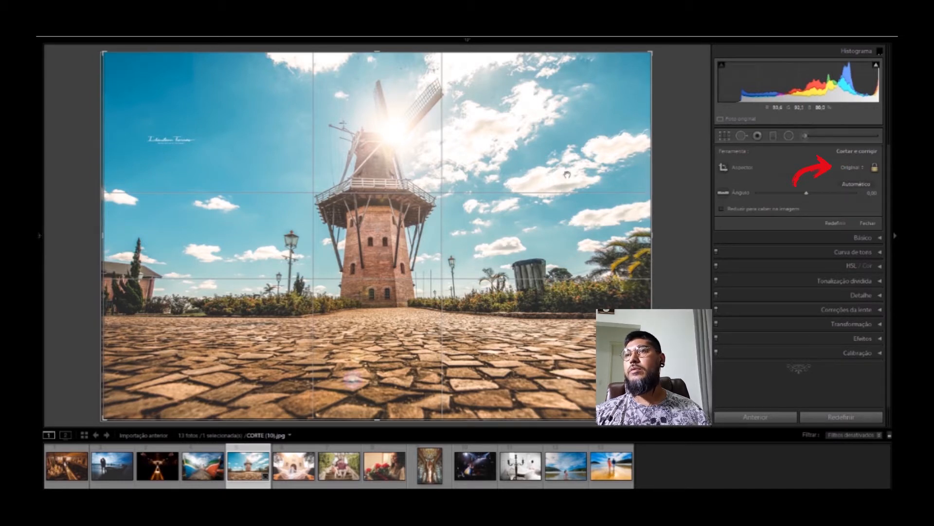
click(864, 169)
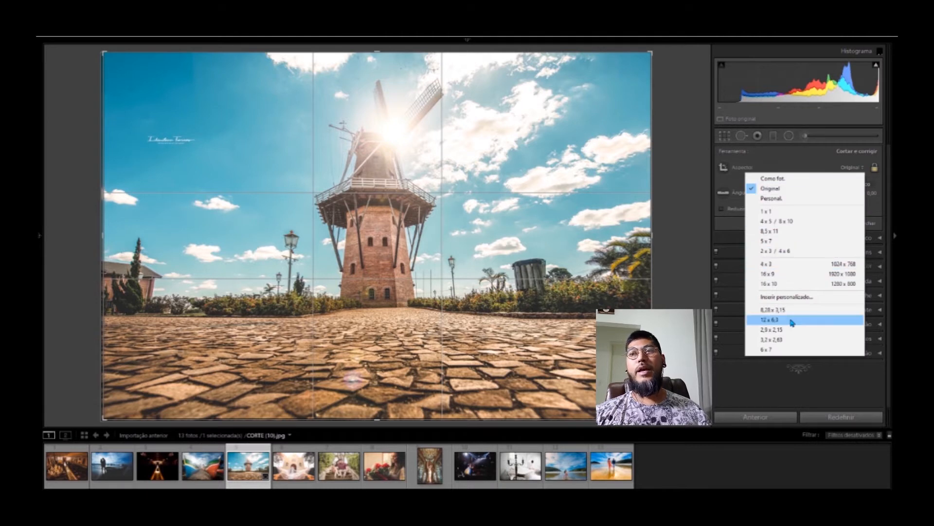
click(776, 212)
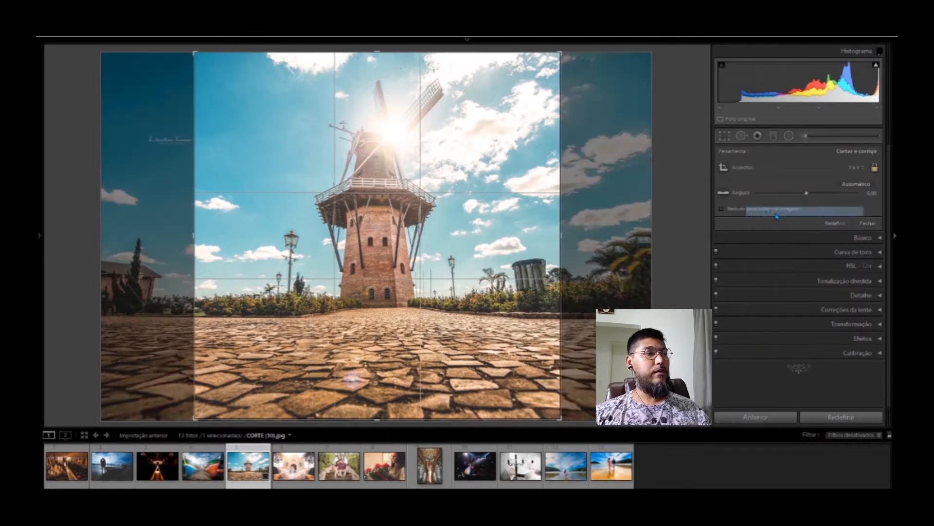
drag(380, 417, 394, 285)
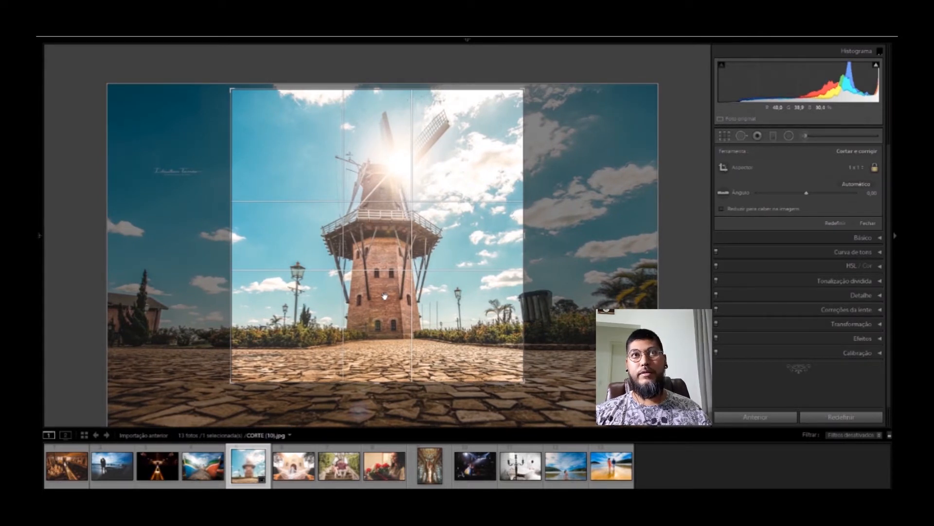
drag(384, 295, 386, 286)
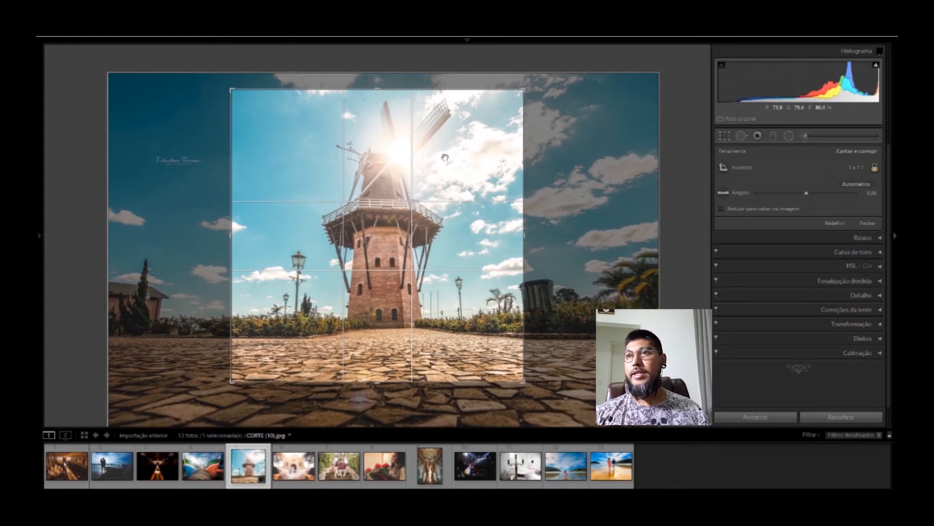
click(862, 169)
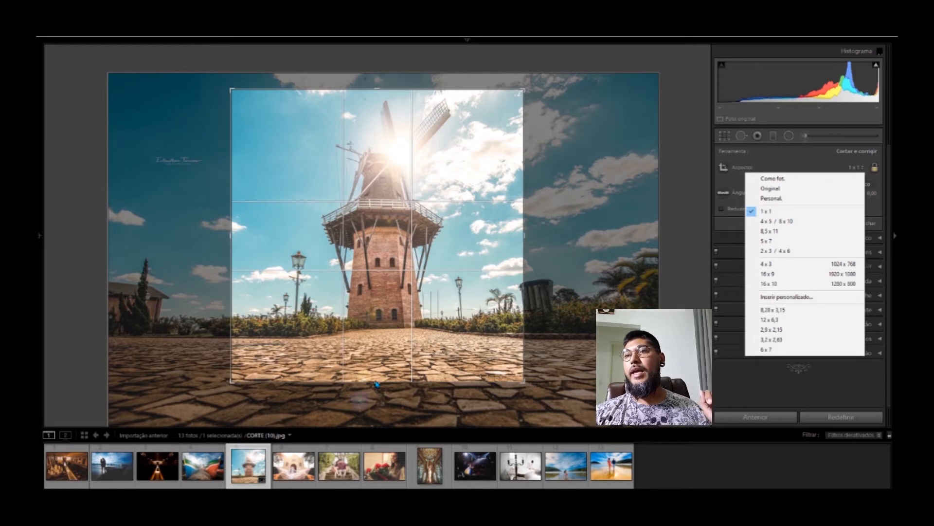
click(803, 297)
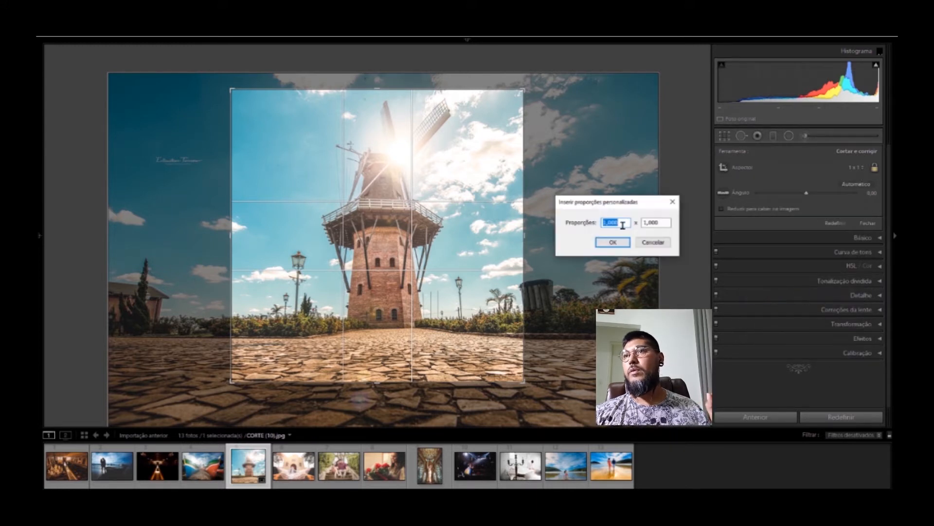
click(673, 201)
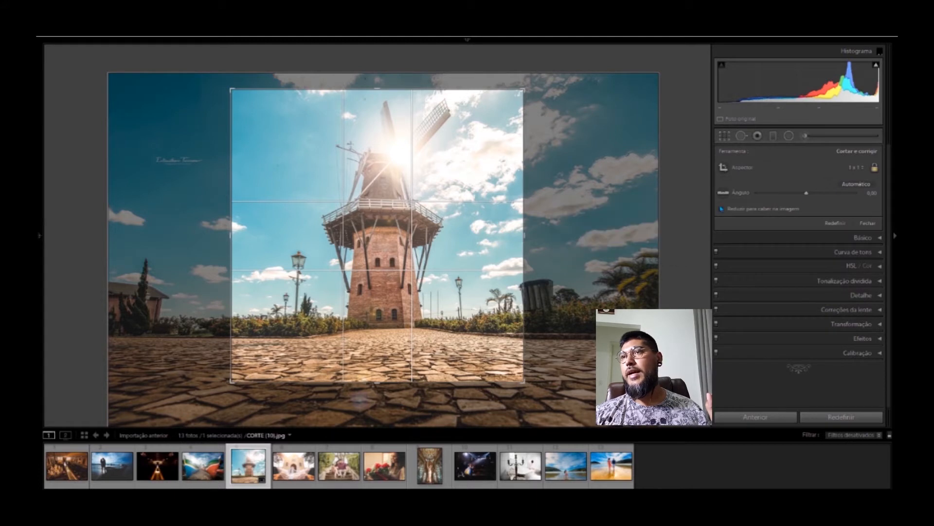
Change the crop's aspect ratio to the 4 x 5 / 8 x 10 preset.
click(864, 172)
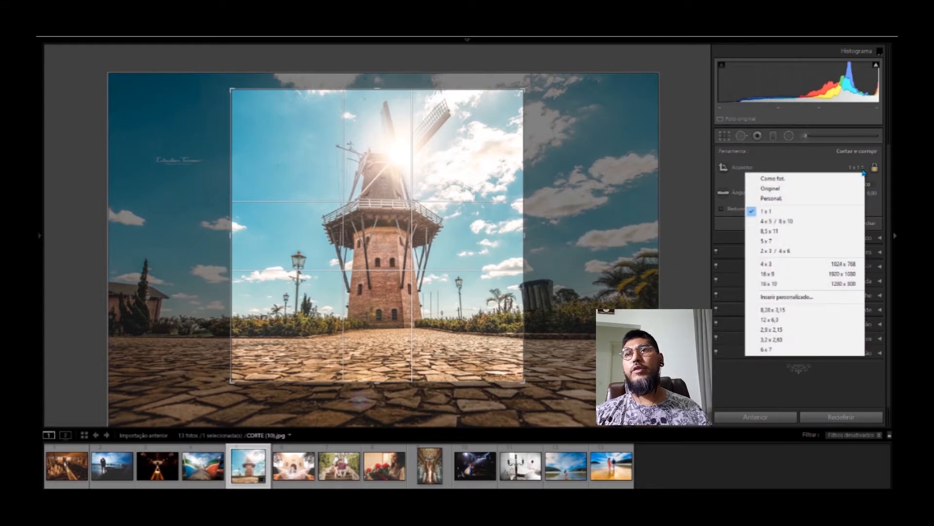
click(778, 222)
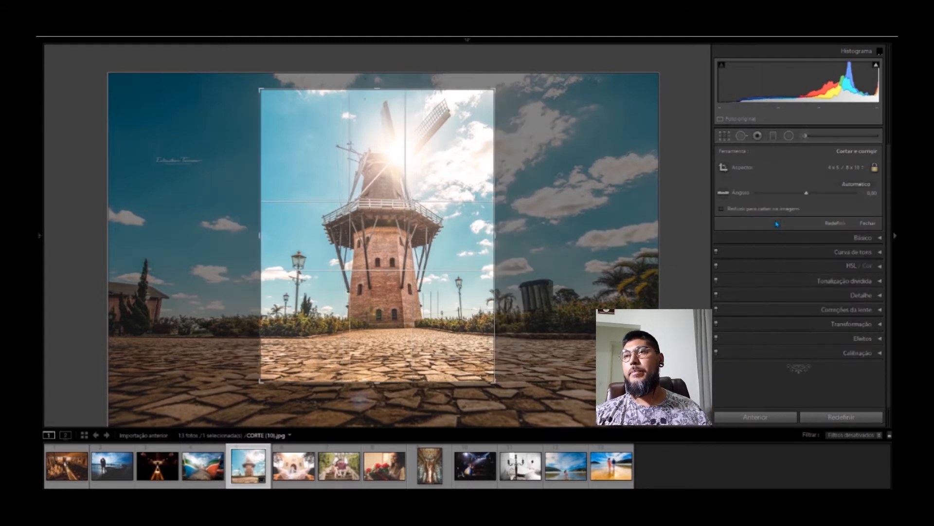
Try the 8,5 x 11 and 16 x 9 aspect ratio presets on the windmill crop.
click(862, 169)
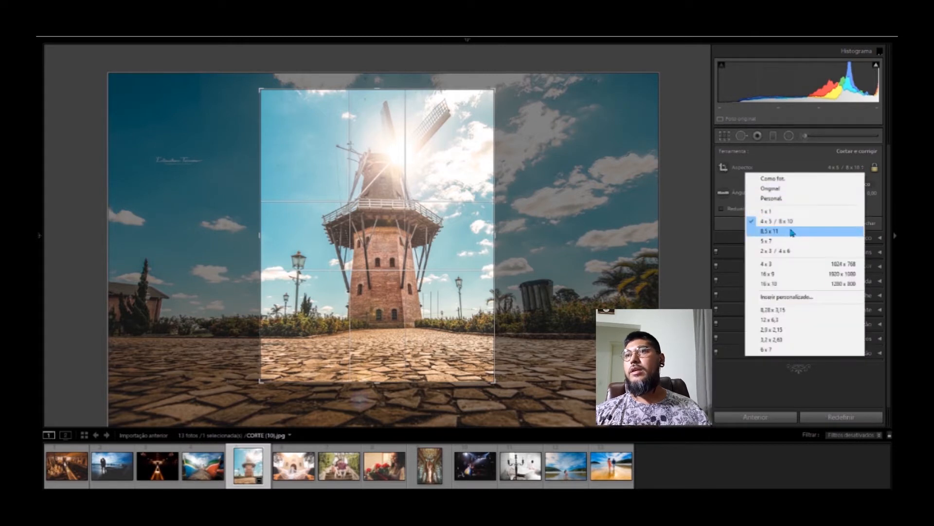
click(791, 230)
click(864, 169)
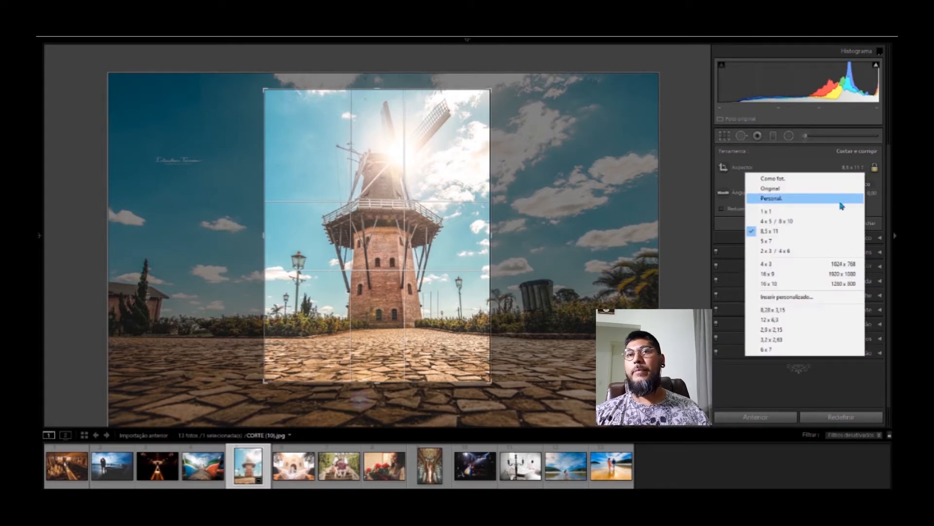
click(784, 274)
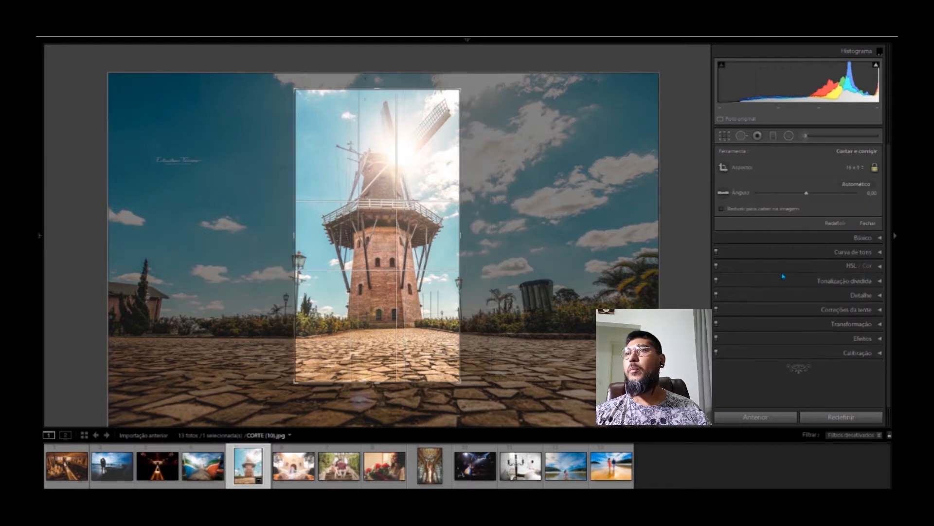
click(865, 169)
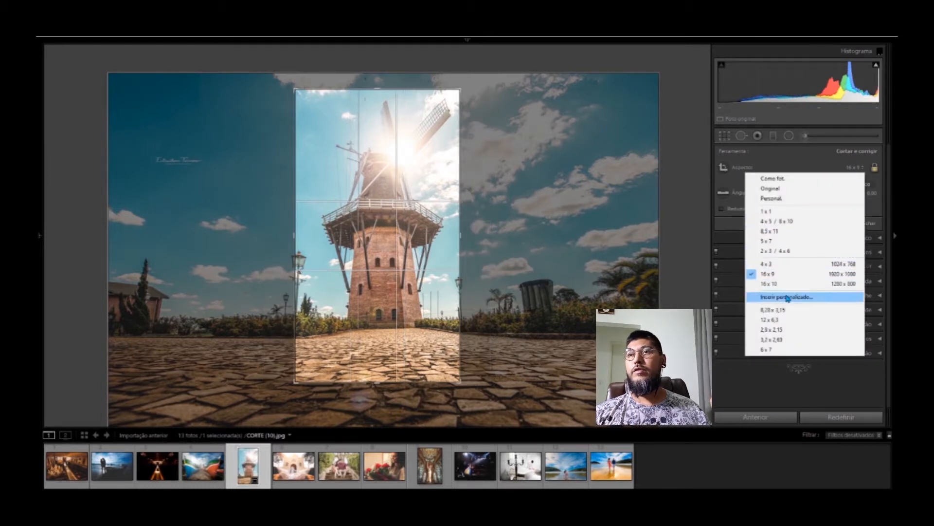
click(769, 161)
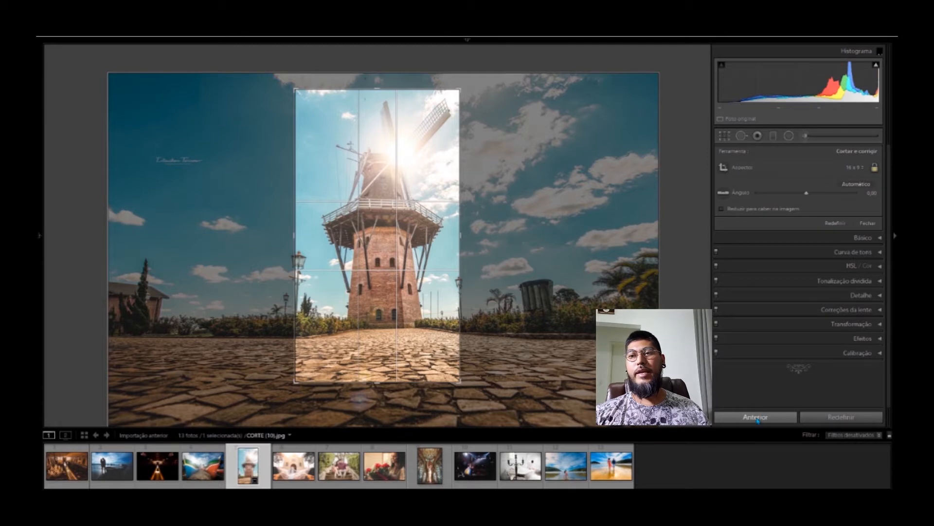
Reset the photo to its original full frame, then close and reopen the crop.
click(821, 420)
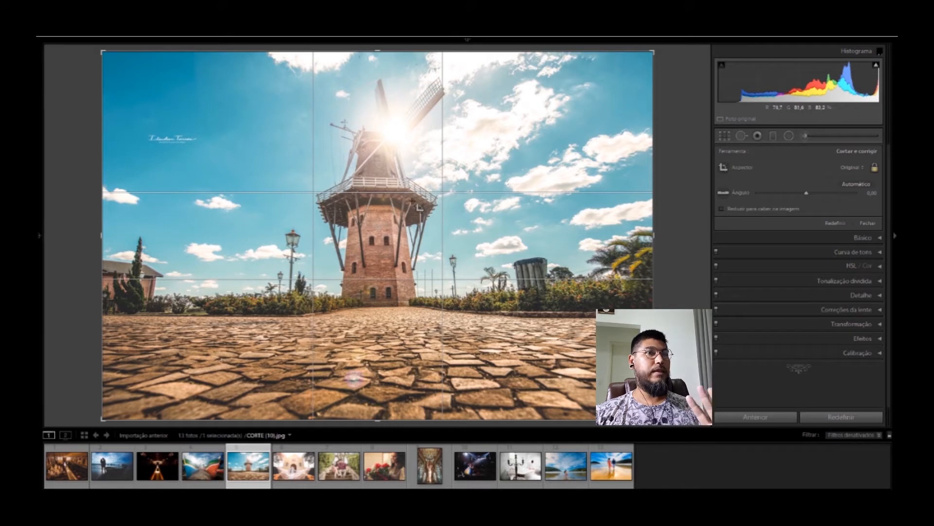
click(727, 140)
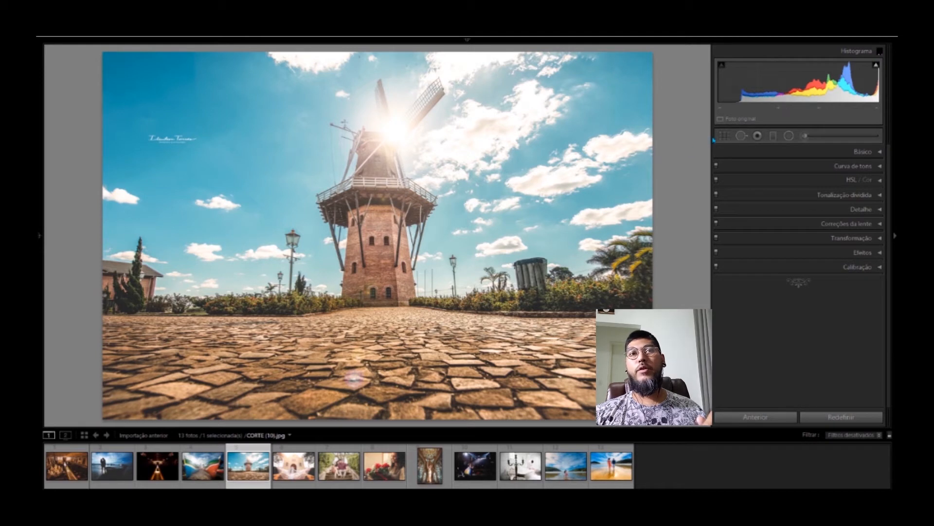
click(725, 137)
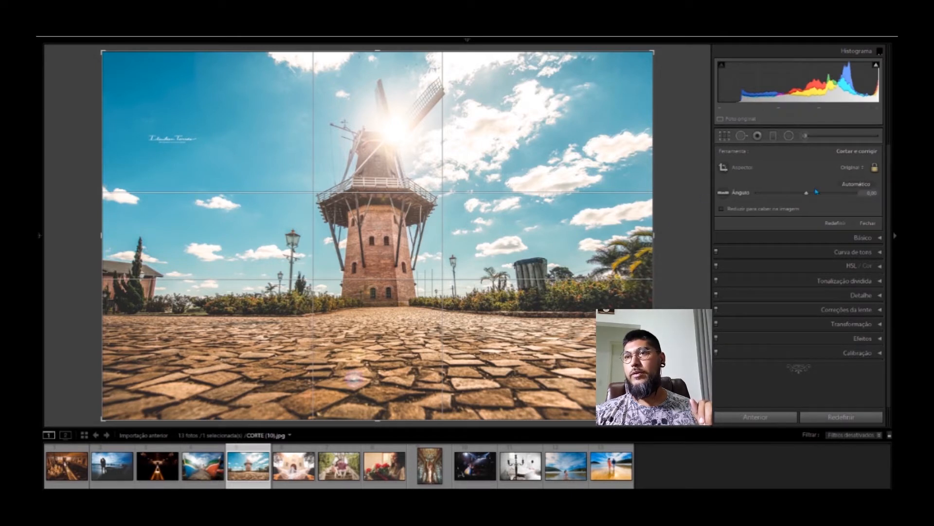
Enter a custom crop aspect ratio of 15 x 21 and apply the crop.
click(863, 169)
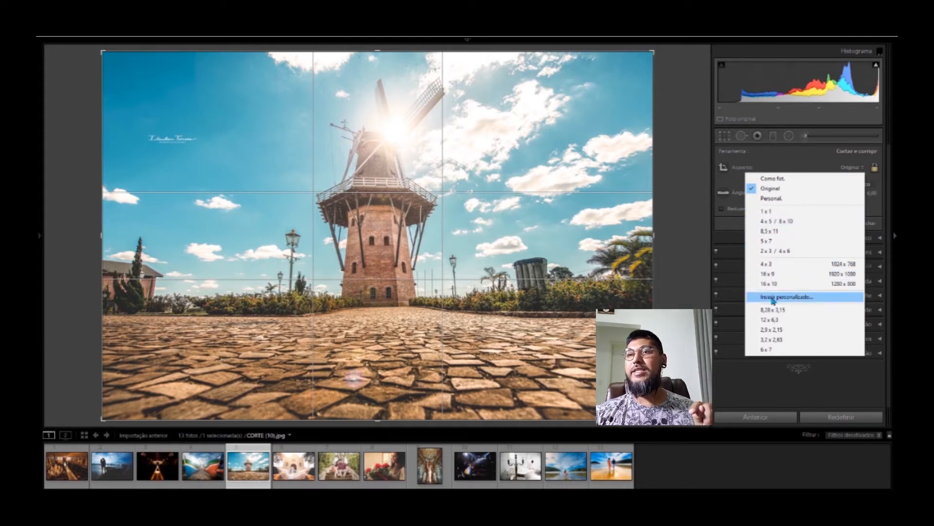
click(798, 302)
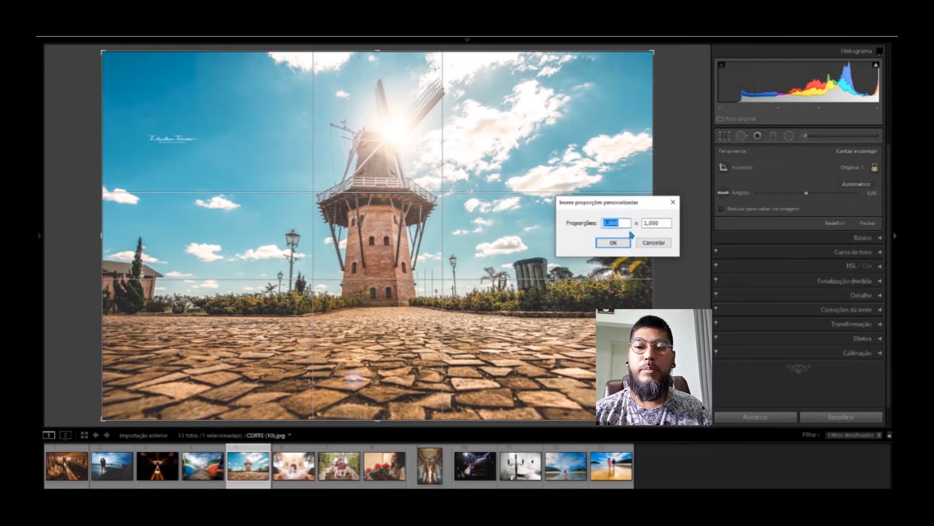
text(16)
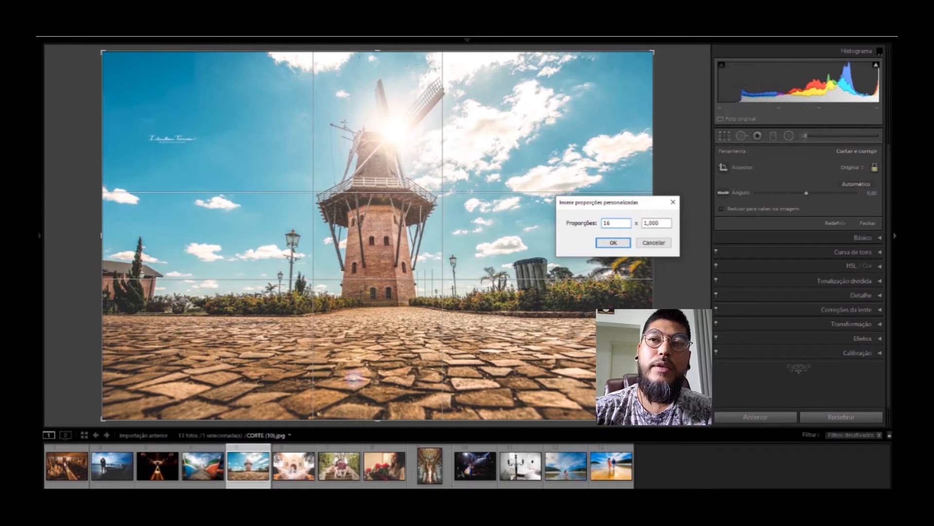
key(BackSpace)
text(2)
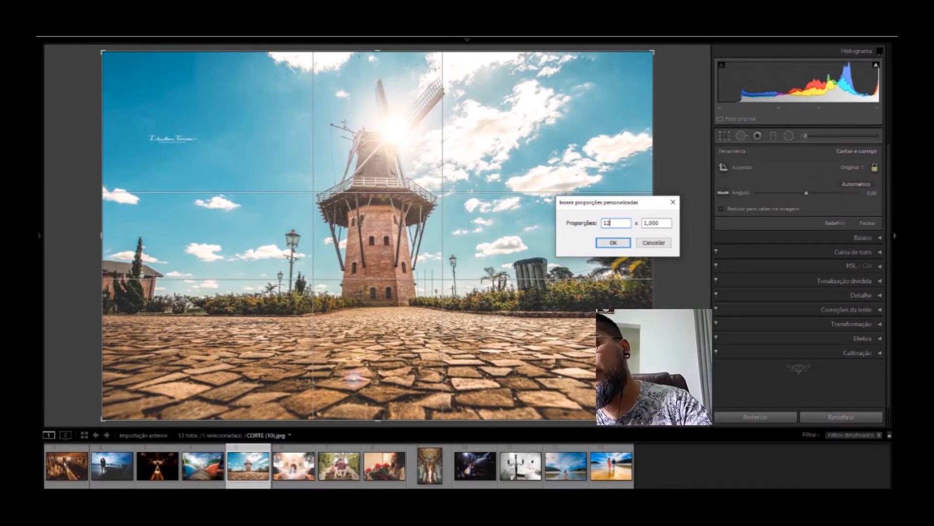
key(BackSpace)
text(5)
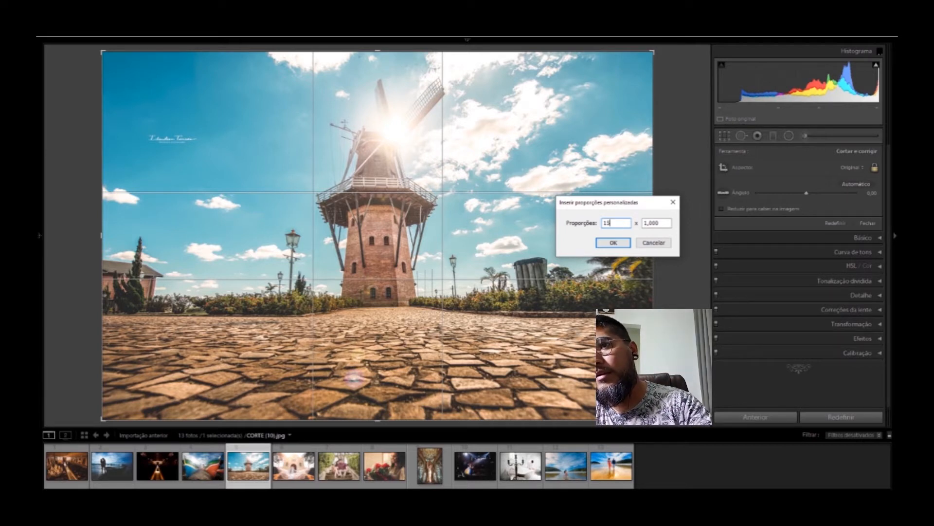
click(658, 223)
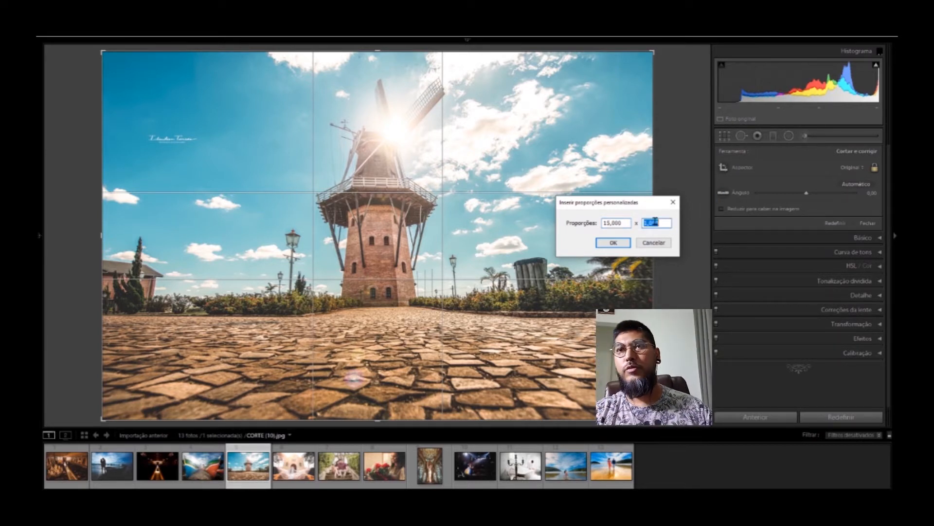
text(2)
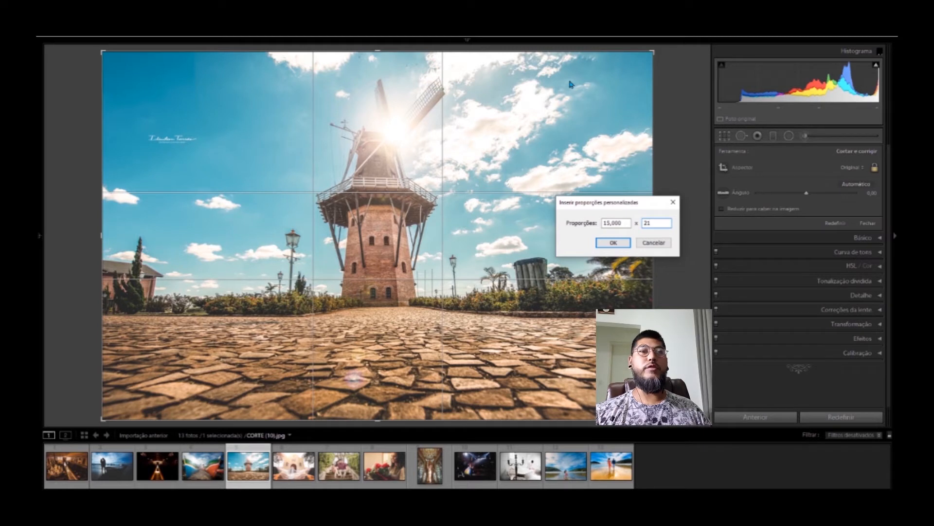
text(1)
click(613, 242)
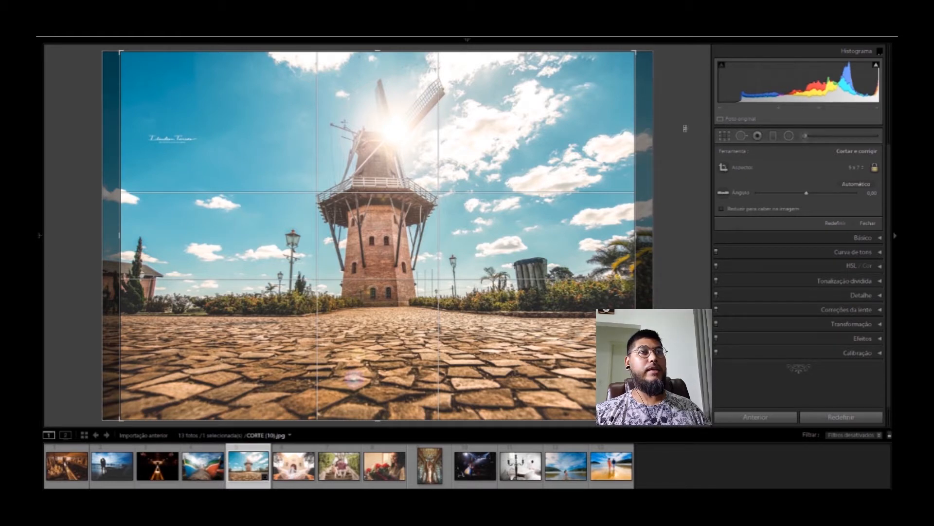
click(725, 136)
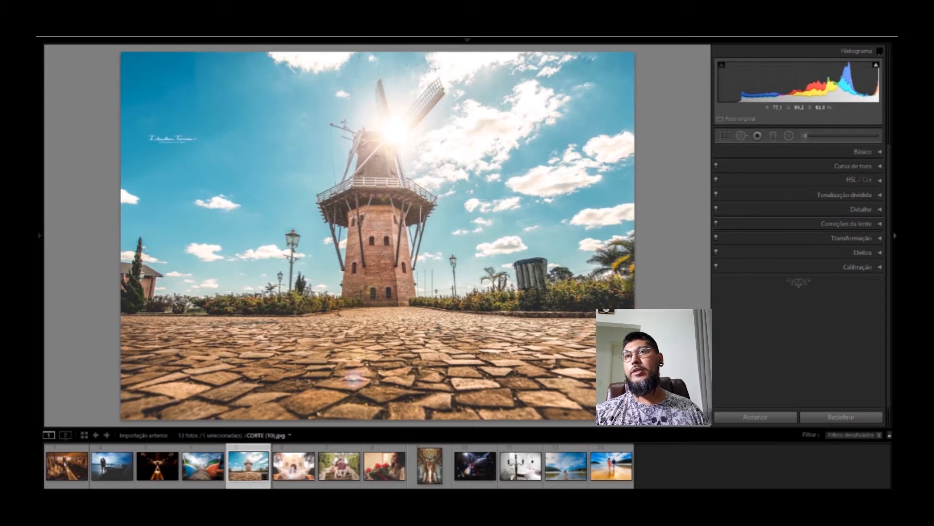
Reopen the crop and try shrinking, re-enlarging and slightly shifting the frame over the photo.
click(726, 136)
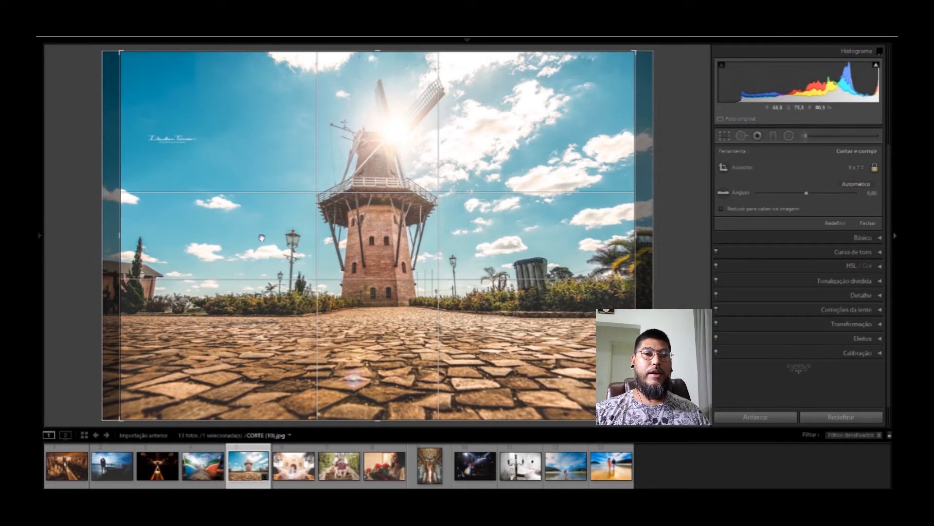
drag(382, 412, 393, 370)
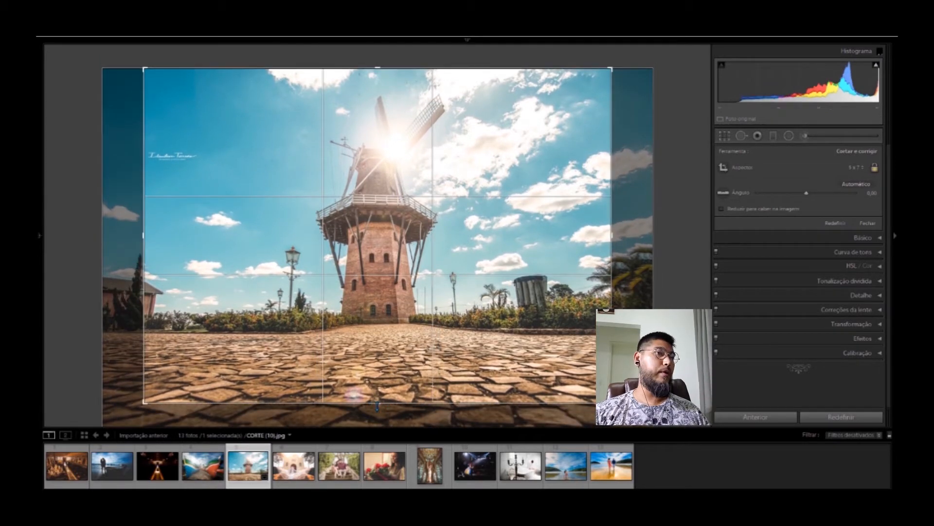
drag(378, 403, 378, 430)
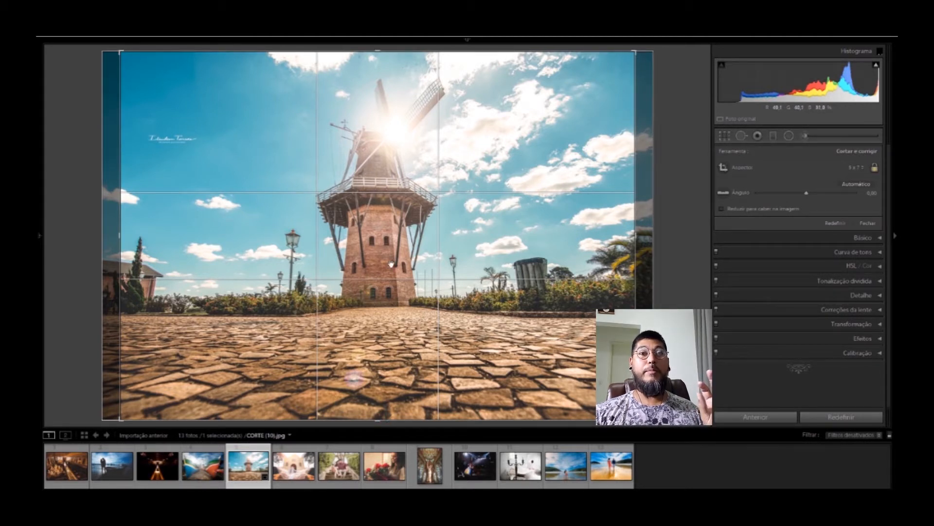
drag(387, 259, 395, 260)
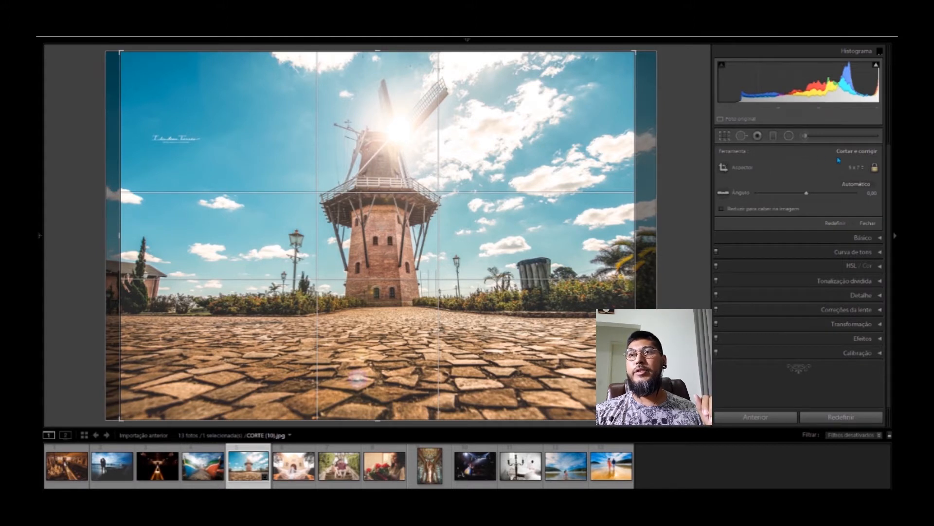
Change the crop to 1 x 1, shrink the square around the windmill, and apply it.
click(863, 168)
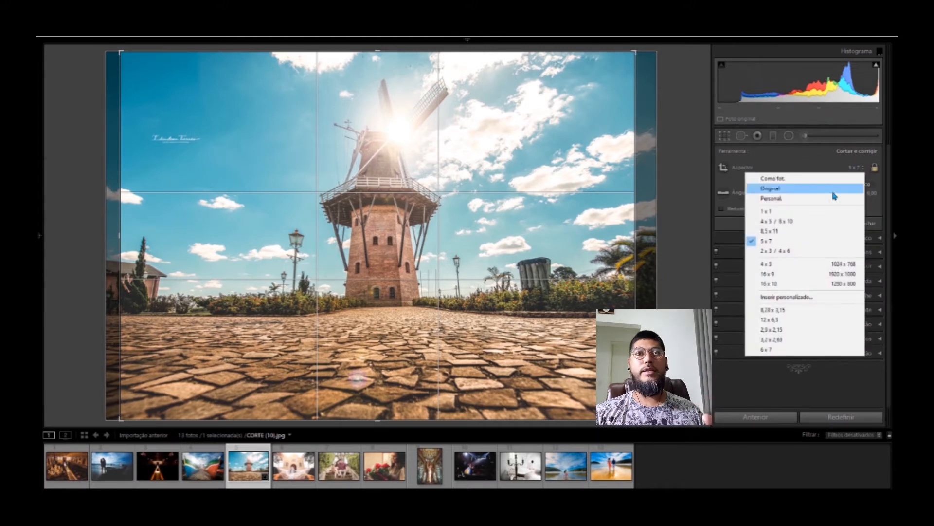
click(812, 217)
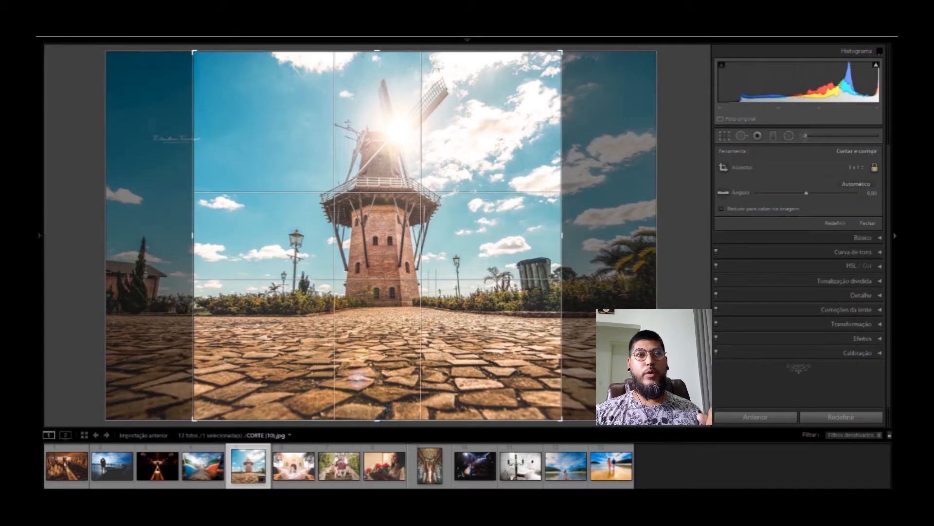
drag(387, 408, 384, 341)
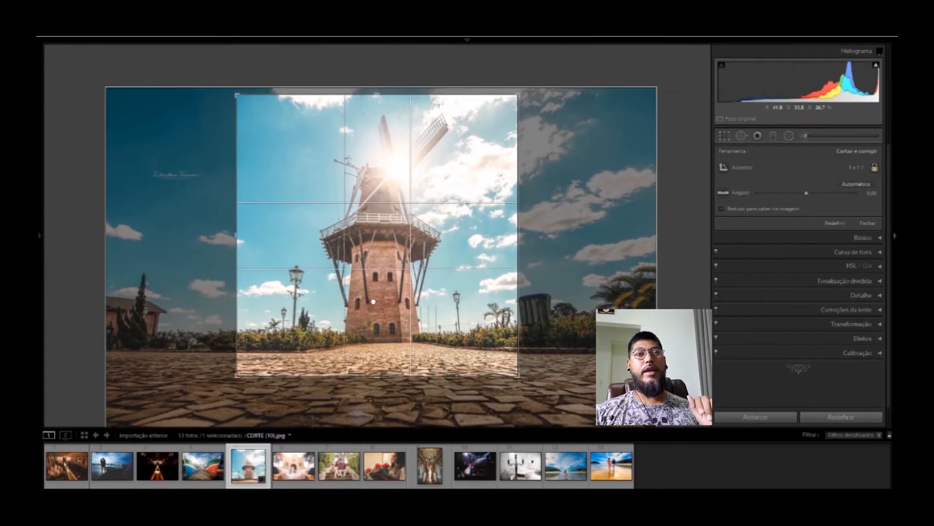
key(Return)
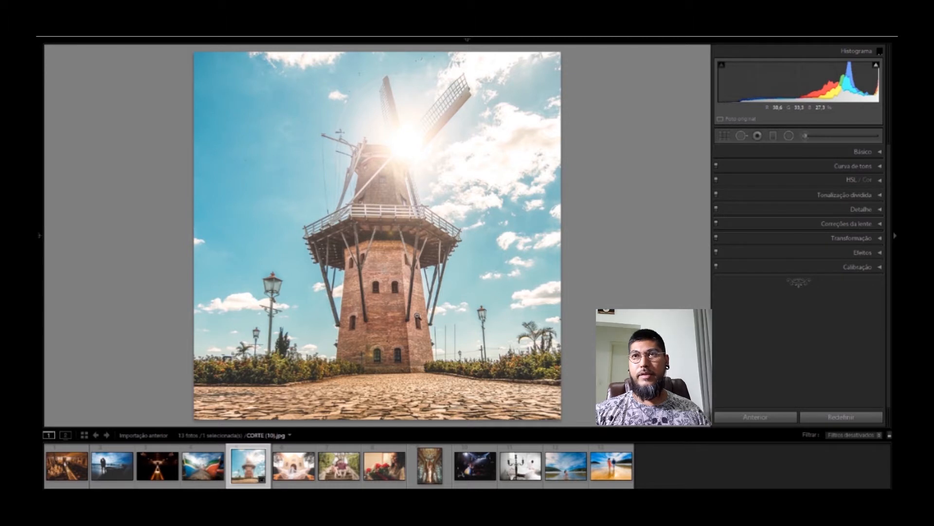
Reopen the crop with the photo information overlay showing pixel dimensions, and enlarge the square to the photo's full height.
click(729, 138)
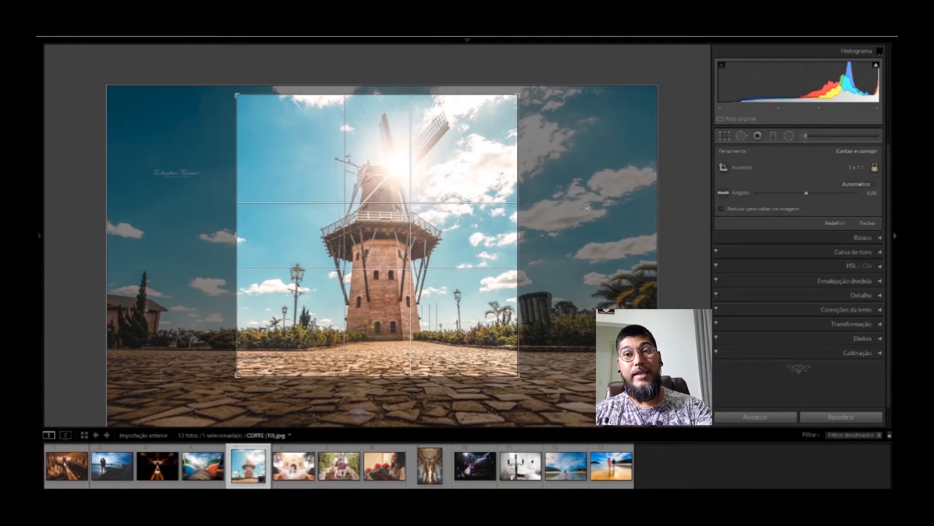
key(i)
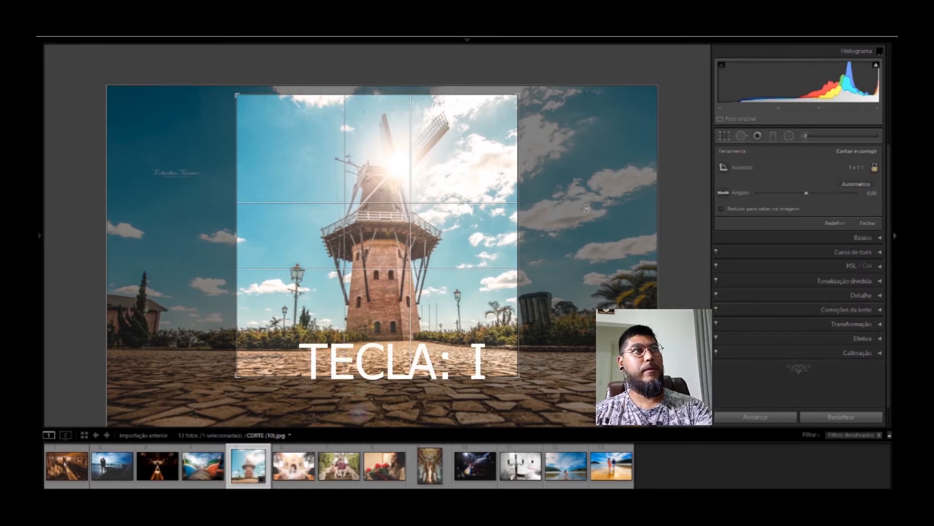
key(i)
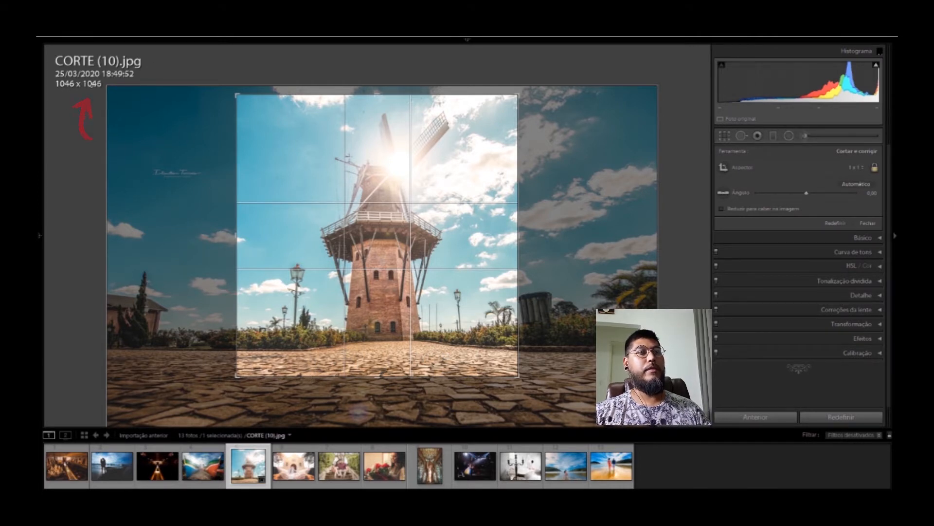
drag(378, 376, 374, 429)
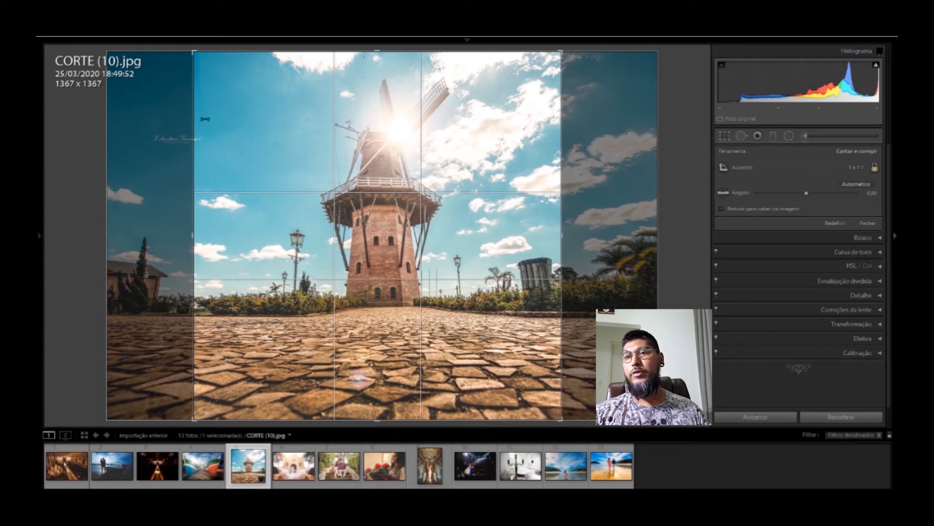
Reset the crop to the original full frame and review the available aspect ratio presets without changing the selection.
click(811, 415)
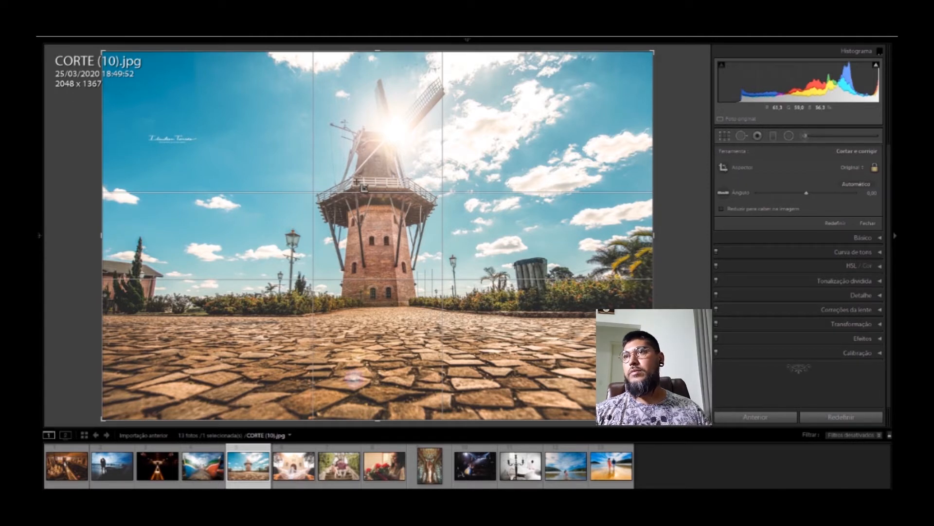
click(862, 171)
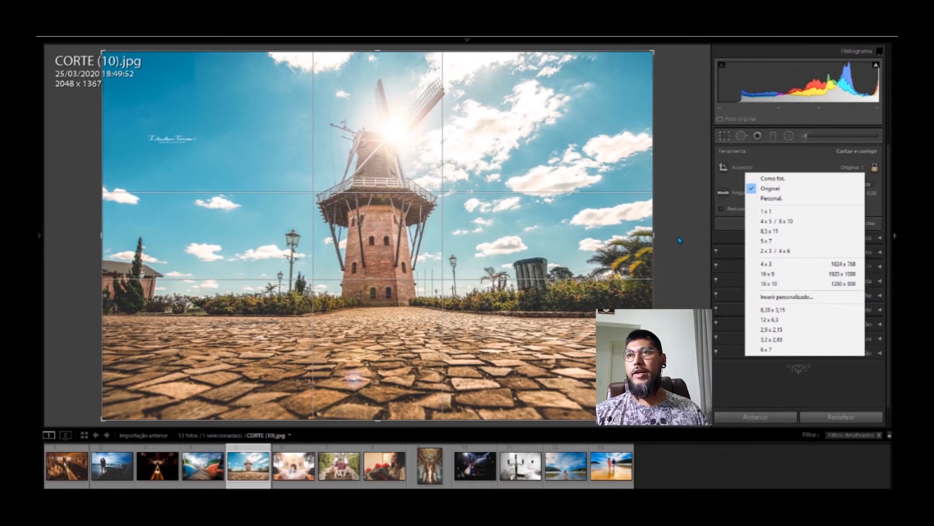
click(849, 166)
click(851, 168)
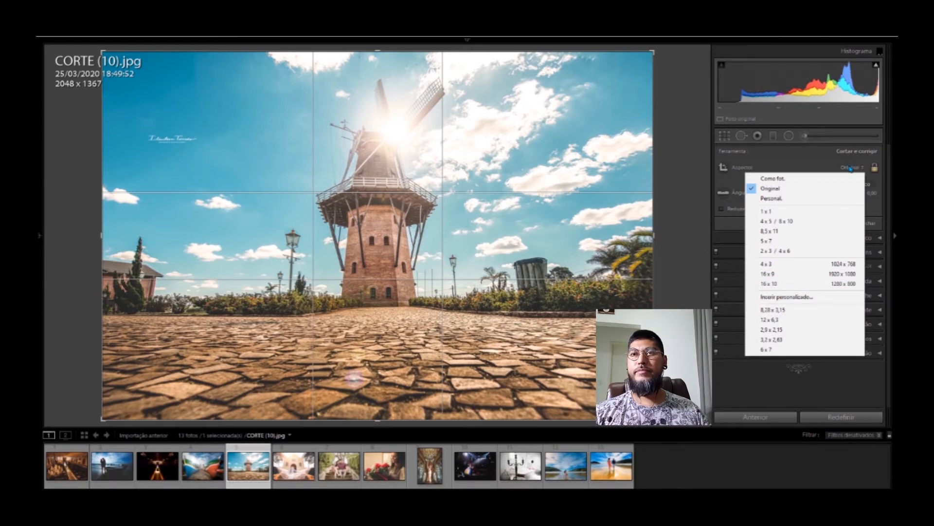
click(647, 201)
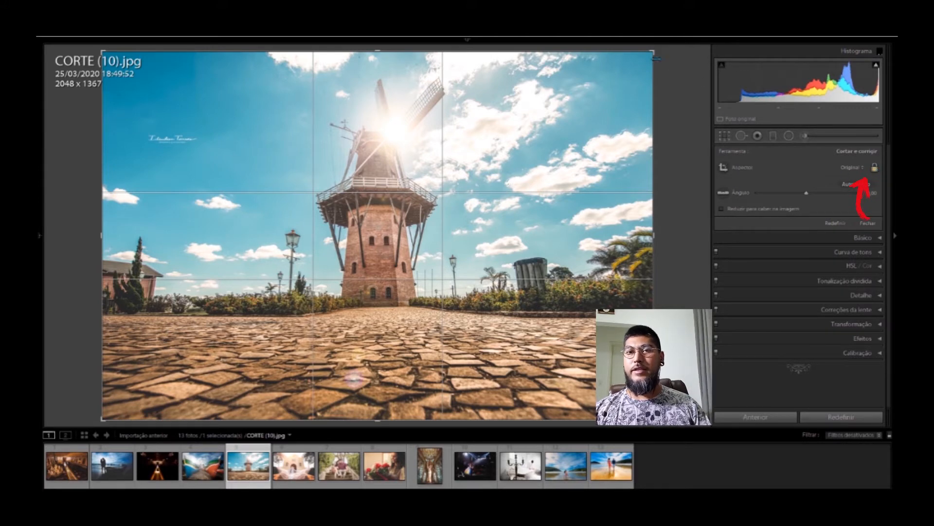
Shrink the crop frame in the original proportions to about 1637 x 1093 pixels and reposition it around the whole windmill.
drag(655, 51, 606, 90)
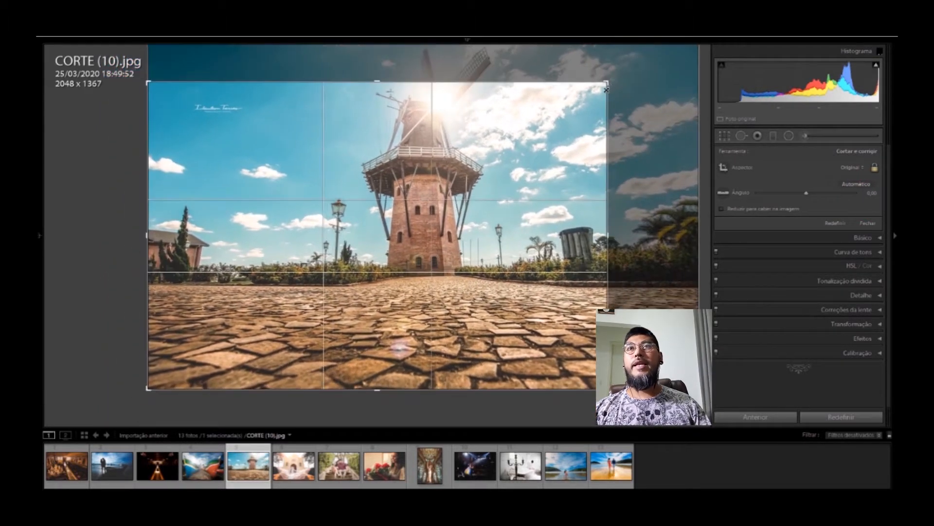
drag(462, 171, 413, 251)
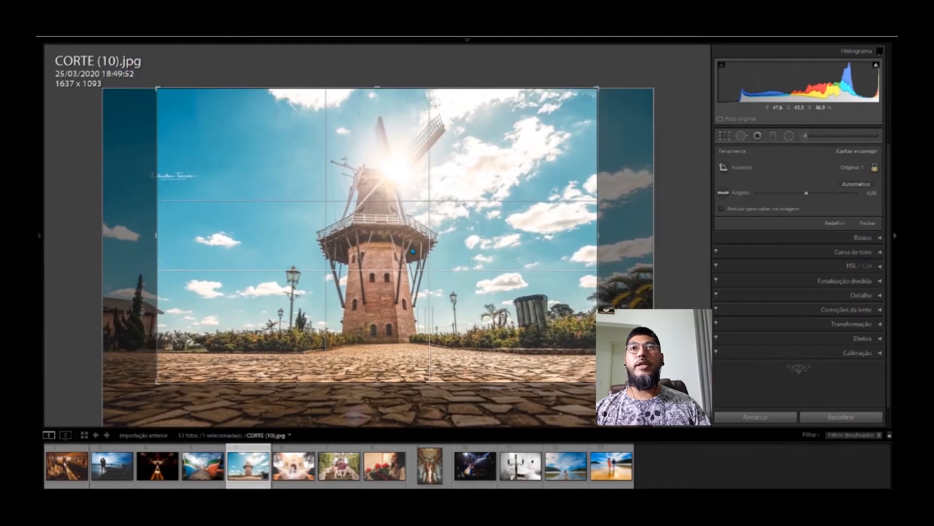
Shrink the crop frame in the original proportions around the windmill, then enlarge it again to about 1983 x 1323 pixels.
drag(378, 384, 394, 292)
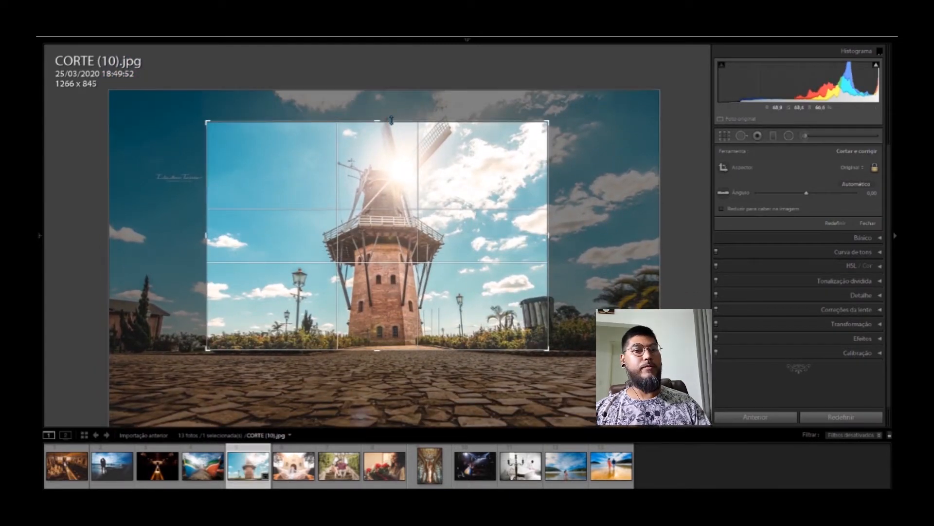
drag(391, 120, 390, 101)
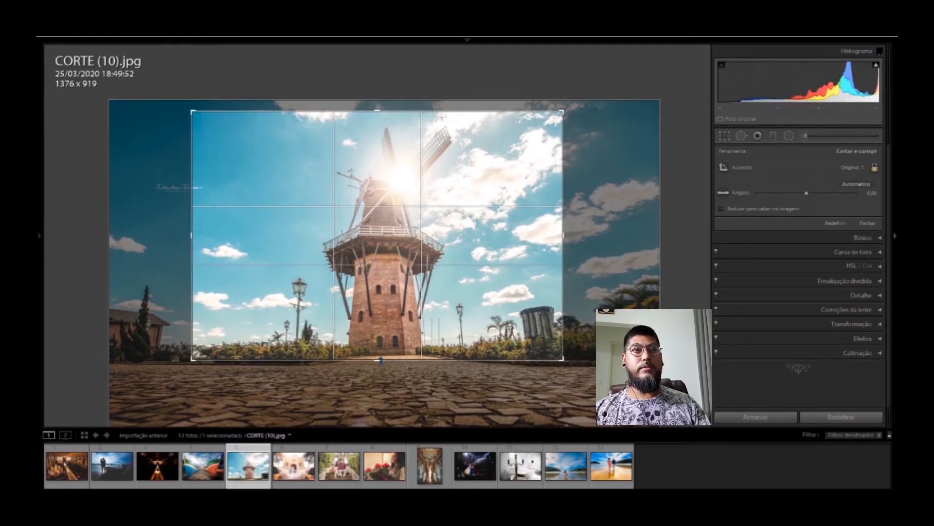
drag(381, 361, 384, 423)
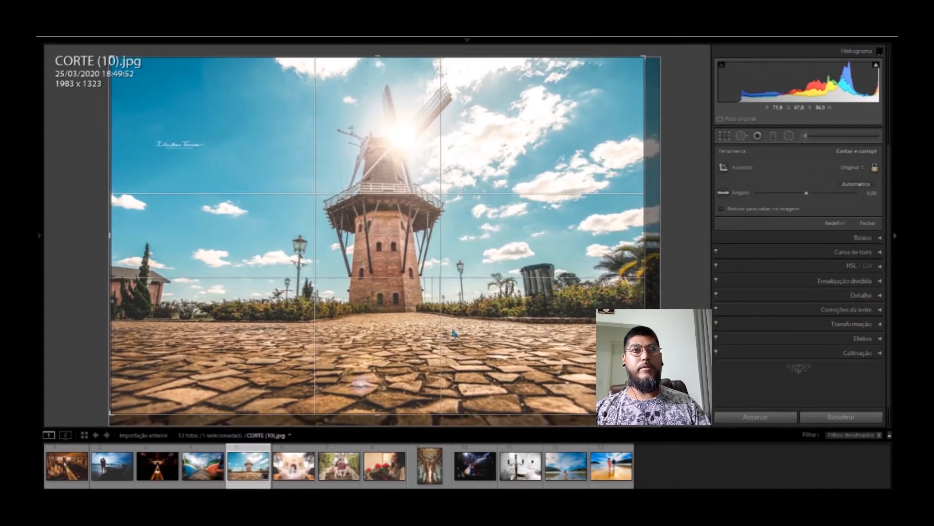
Reset the crop, reduce only its height to about 2048 x 1146 pixels with the proportions unlocked, and apply it.
click(867, 420)
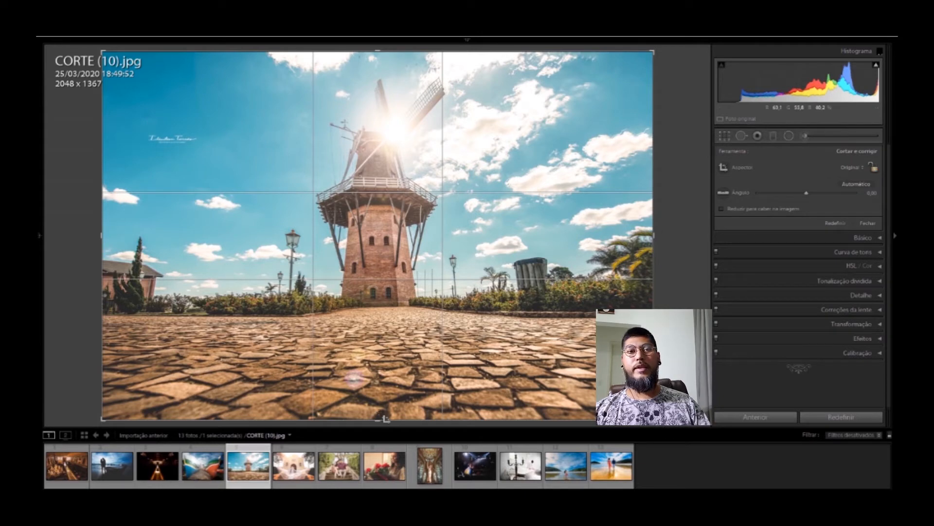
drag(383, 418, 385, 389)
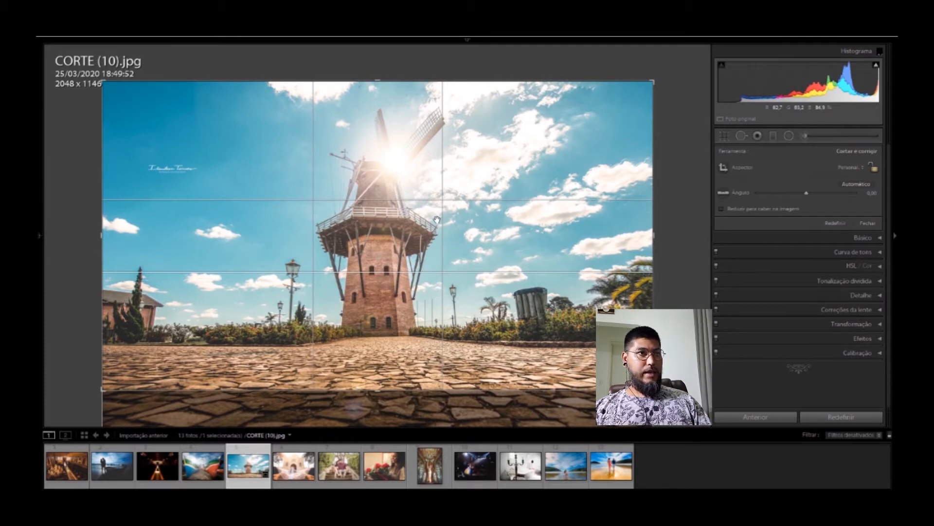
key(Return)
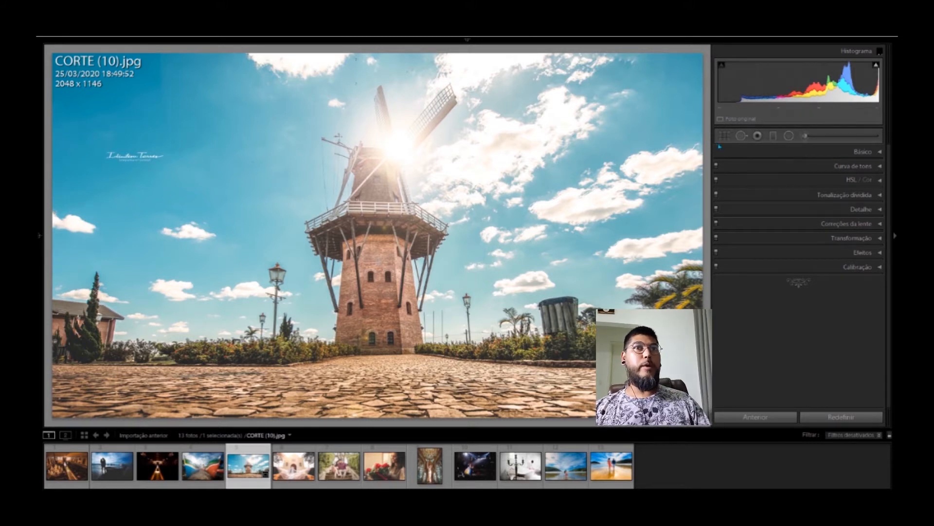
Restore the full frame, shrink the crop in the original proportions to about 1697 x 1133 pixels, and apply it.
key(r)
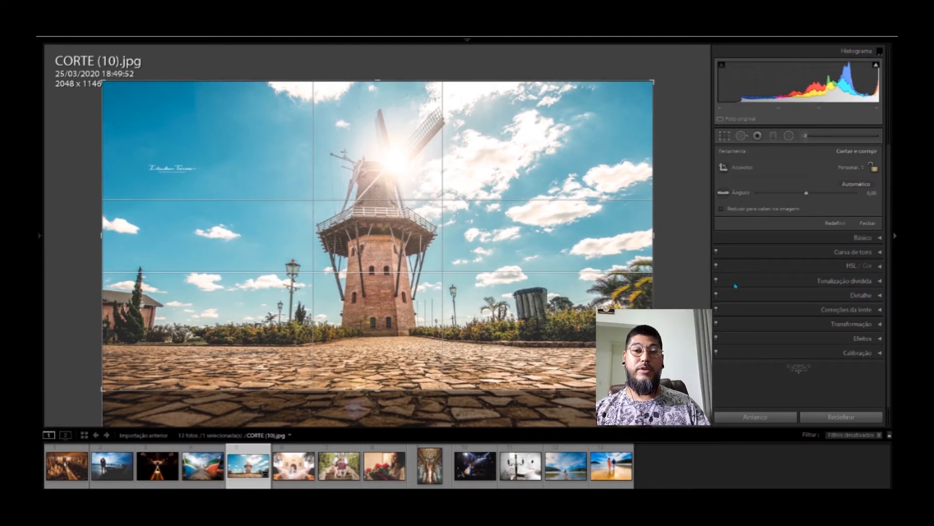
key(Return)
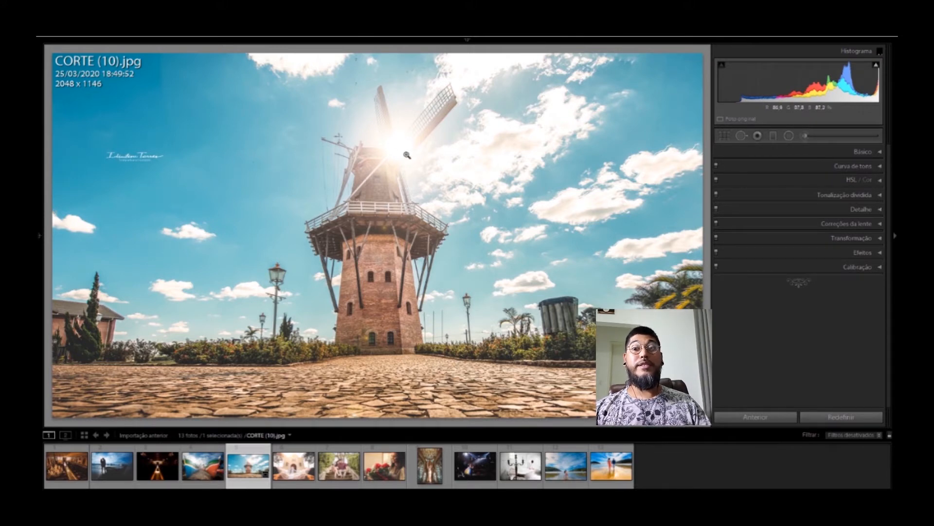
click(725, 137)
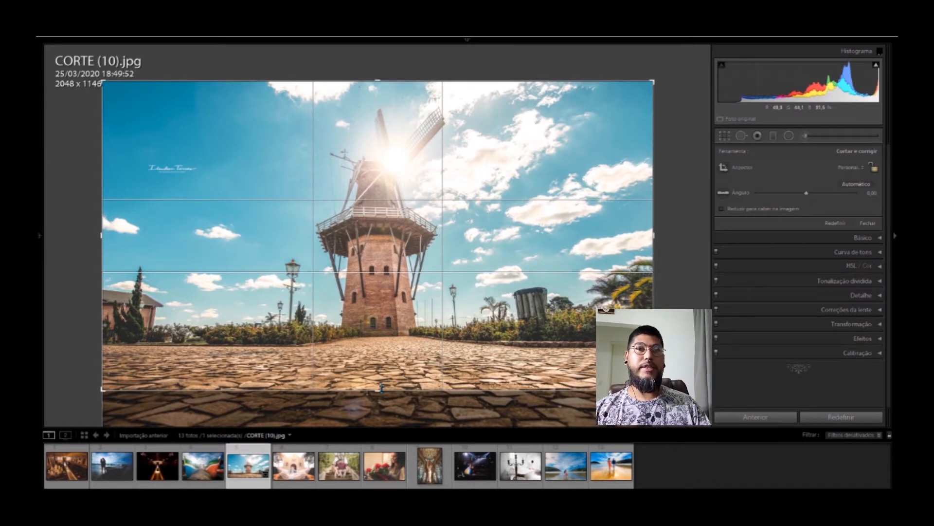
drag(382, 387, 381, 422)
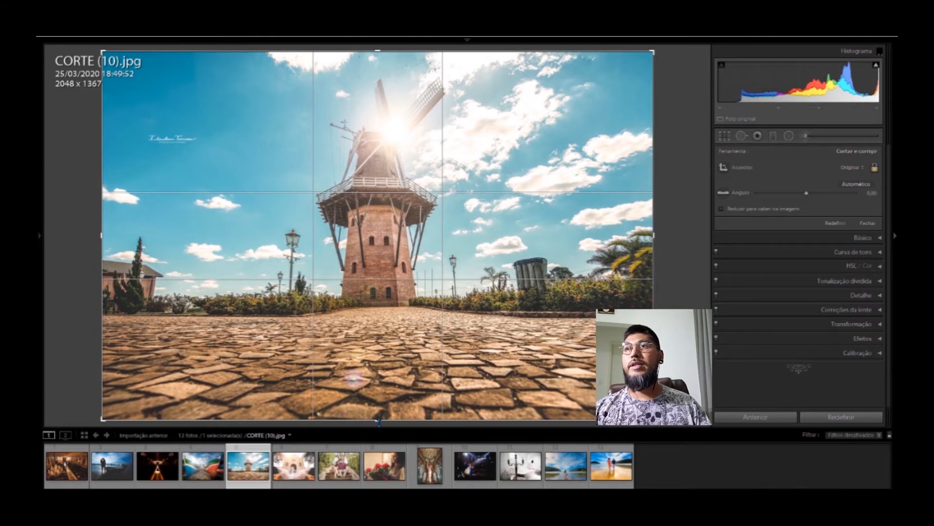
drag(378, 421, 378, 356)
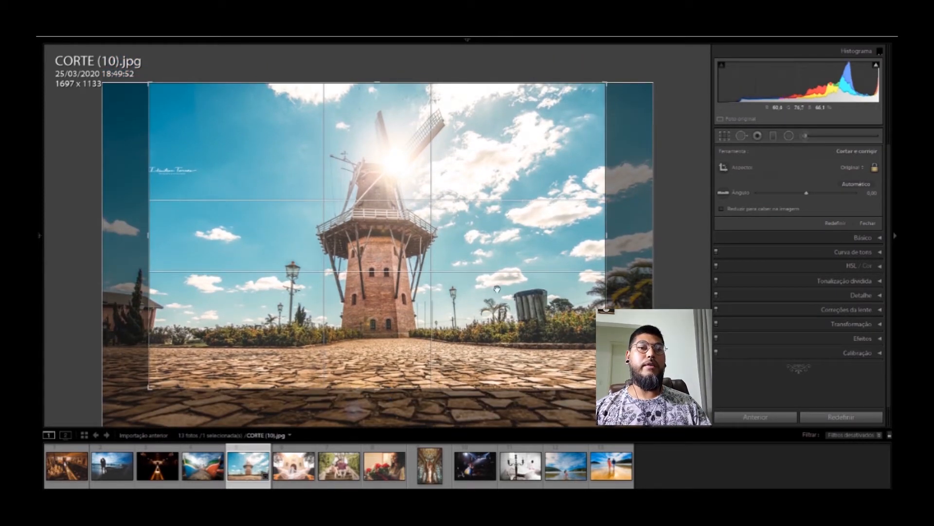
key(Return)
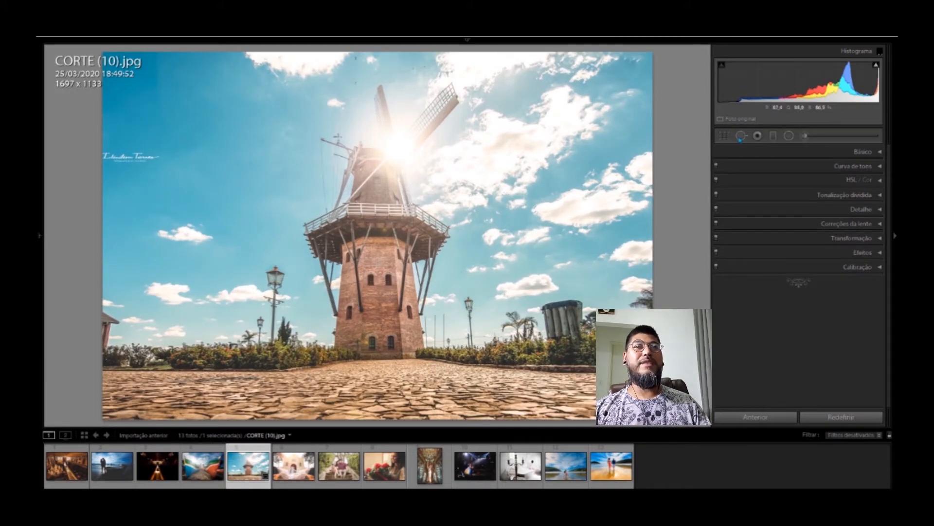
Reopen the crop at the full frame and try several manual rotations of the photo, ending at an angle of about -4.39.
key(r)
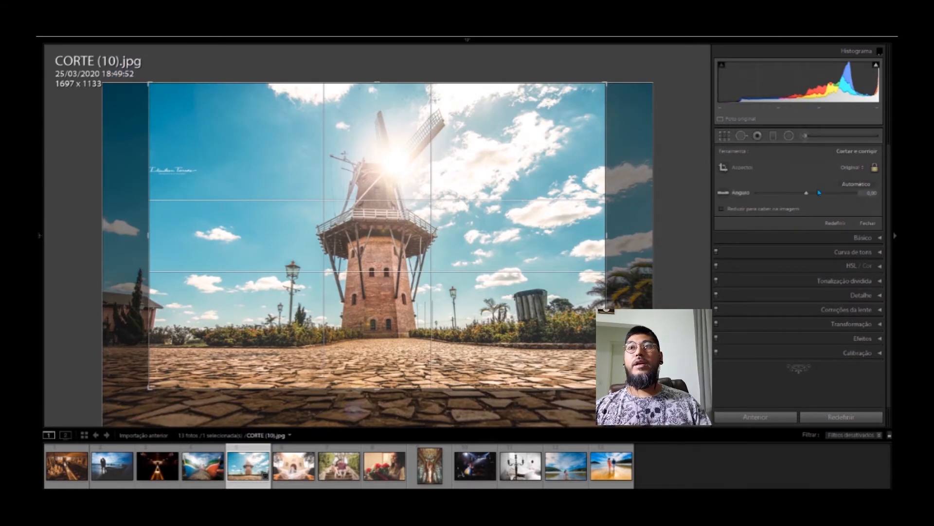
drag(377, 388, 368, 432)
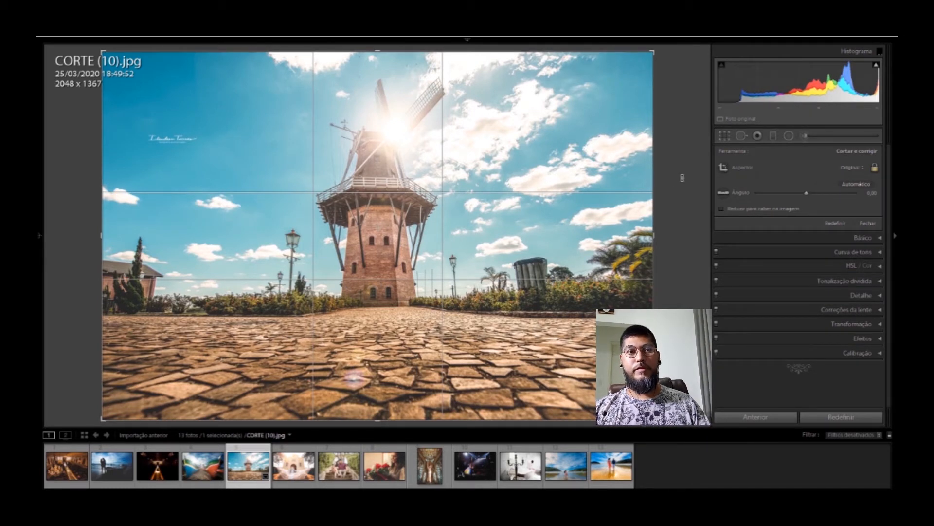
drag(682, 177, 694, 196)
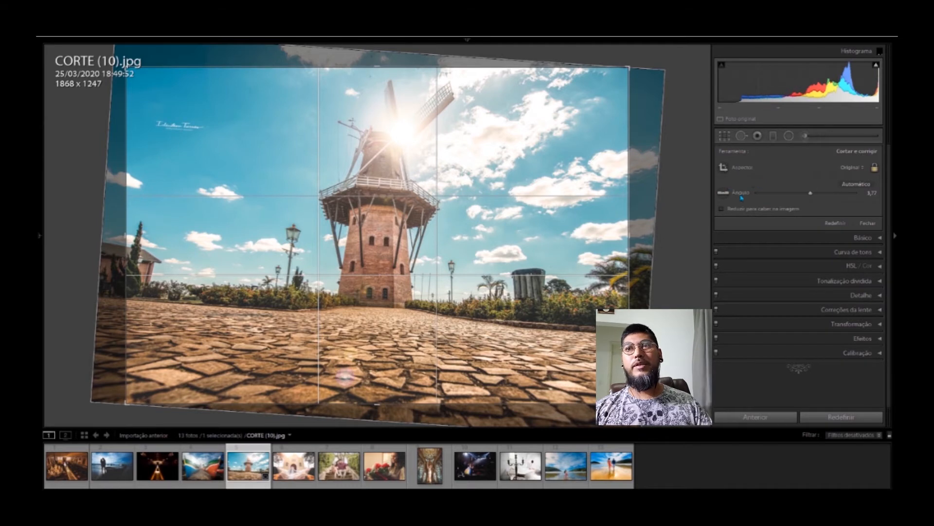
drag(810, 192, 807, 193)
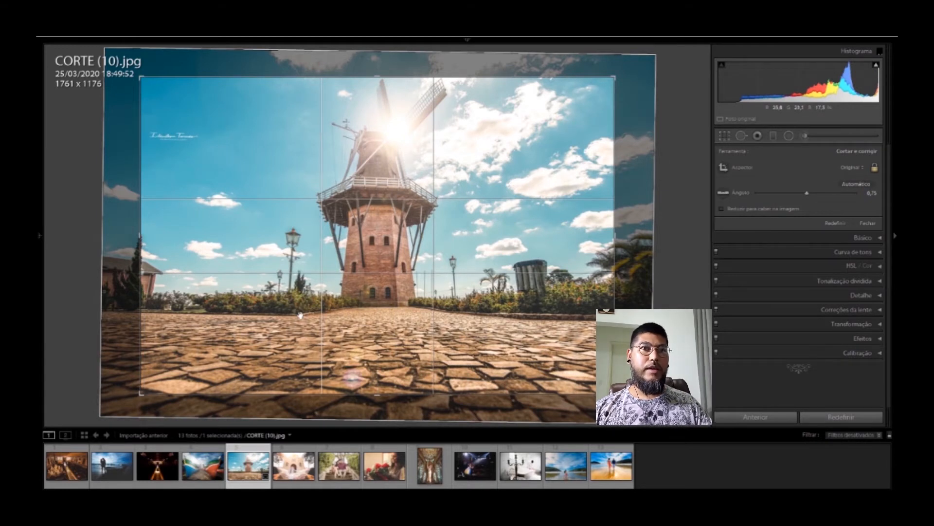
drag(671, 245, 671, 244)
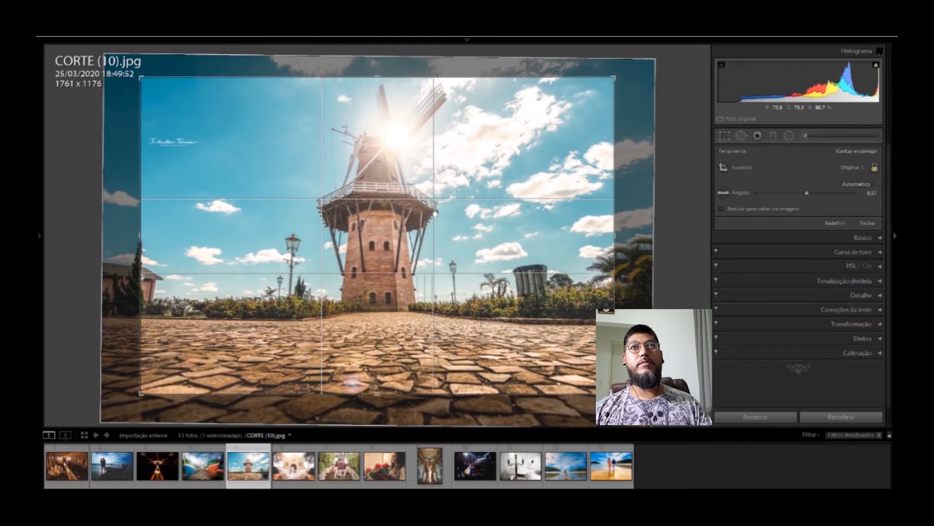
drag(617, 218, 641, 182)
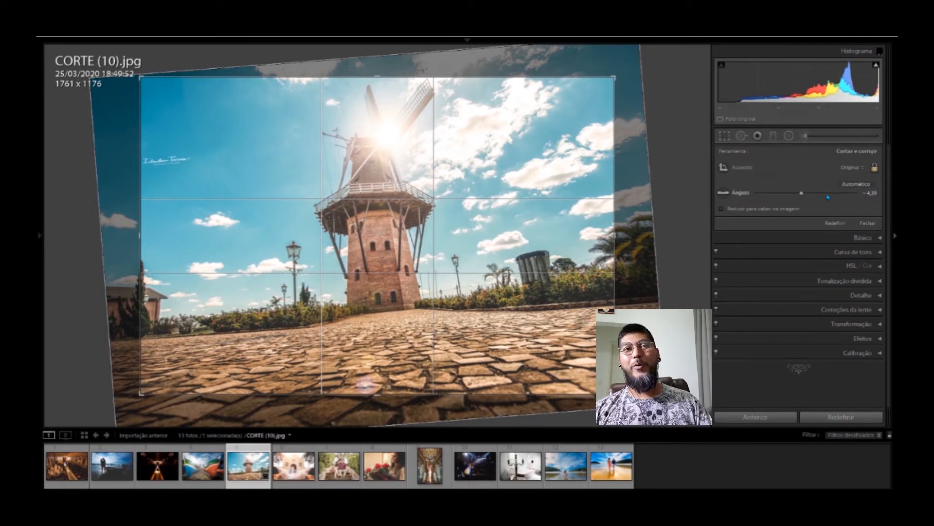
Straighten the photo automatically, then enlarge and reposition the crop to about 1910 x 1275 pixels.
click(856, 185)
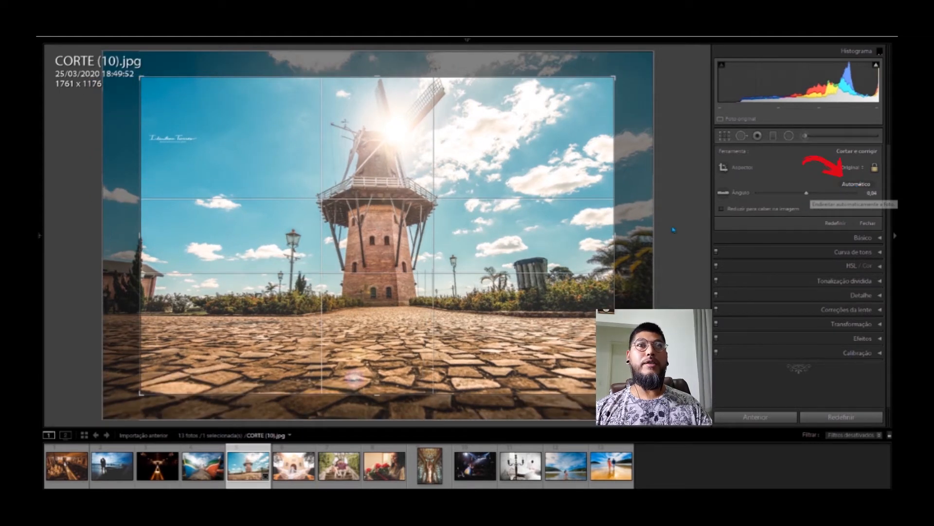
drag(378, 77, 378, 50)
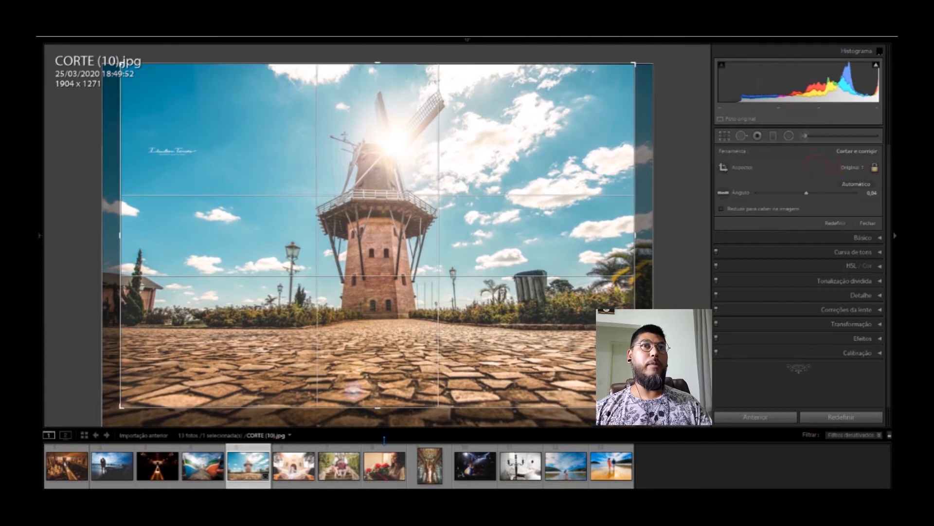
drag(410, 332, 409, 316)
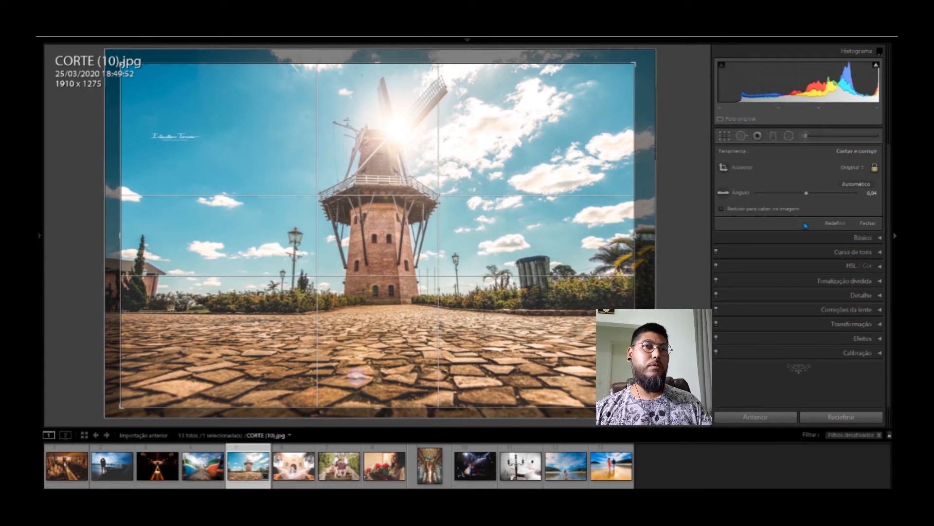
Tilt the photo to an angle of about 5.64, straighten it automatically, and enlarge the crop to nearly the full frame.
drag(660, 158, 652, 192)
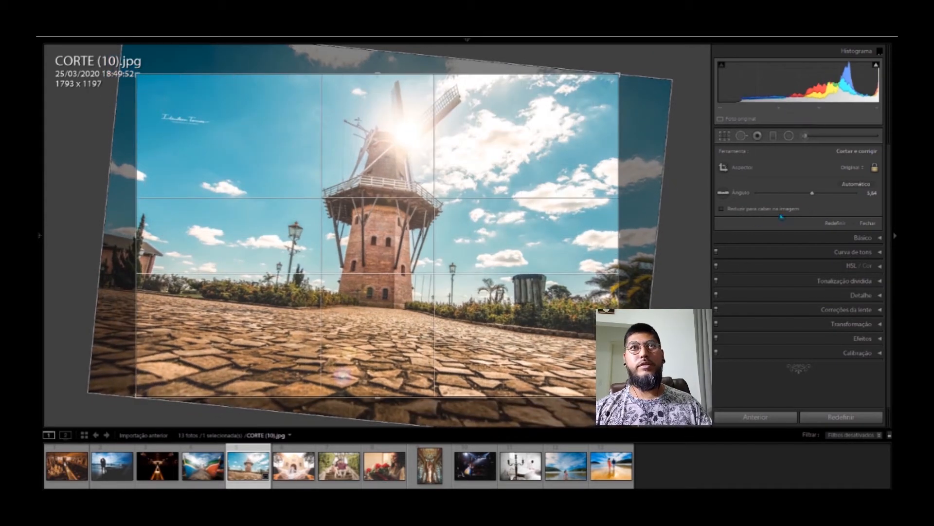
click(855, 184)
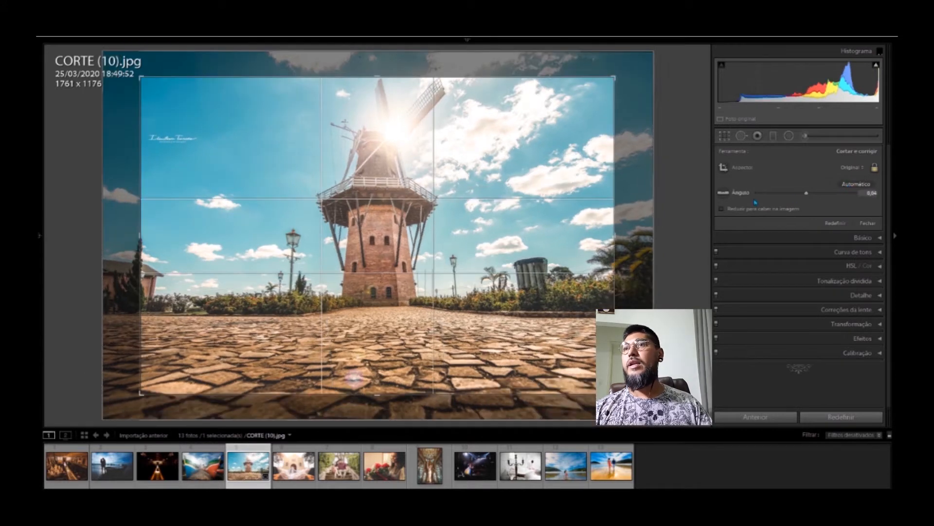
drag(378, 79, 379, 47)
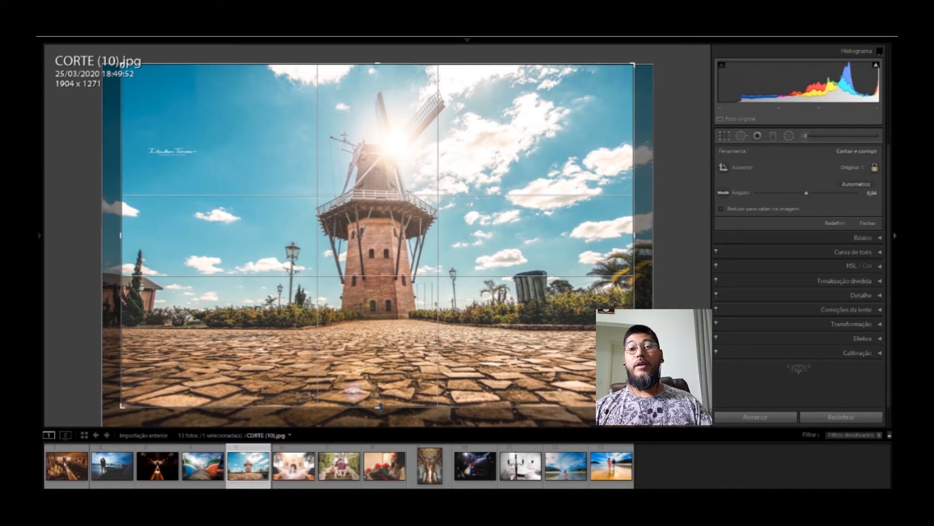
drag(378, 409, 383, 433)
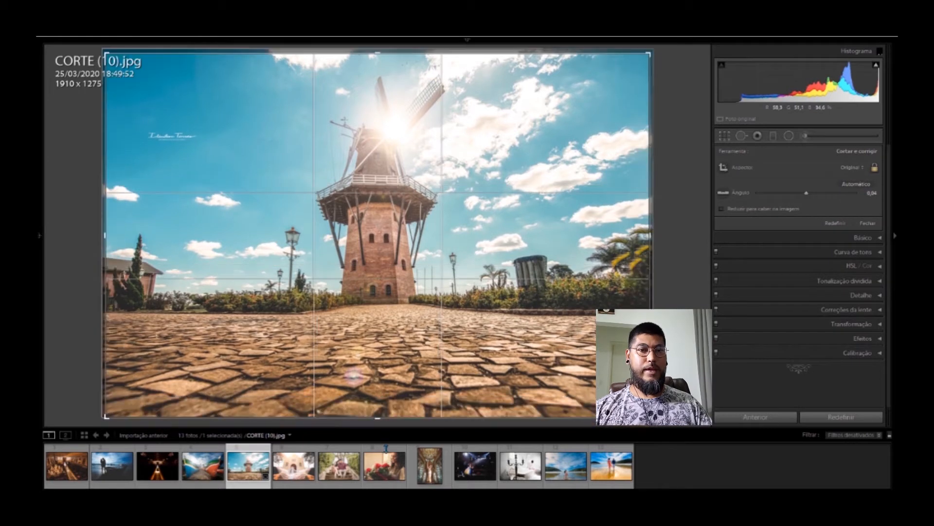
Reset the windmill photo's crop and cycle the crop guide overlay to the rule-of-thirds grid.
click(838, 417)
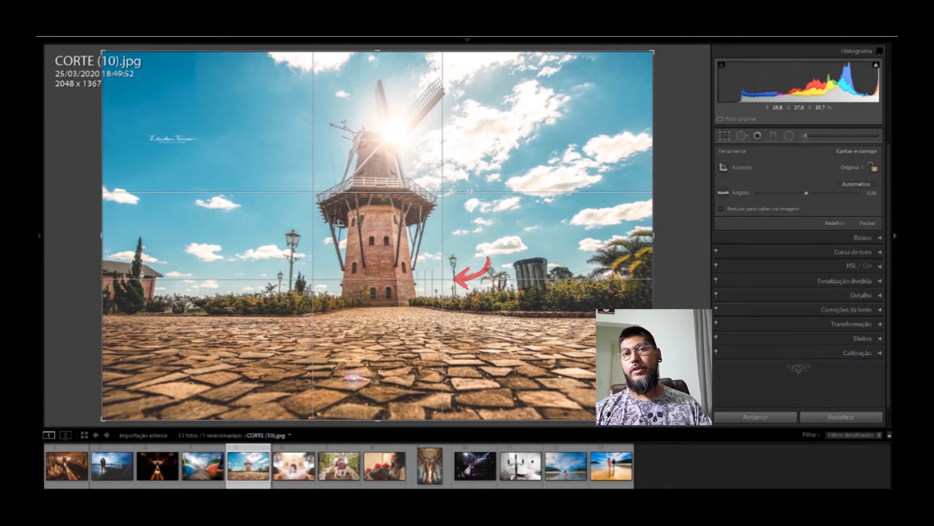
key(o)
key(o)
key(o)
key(o)
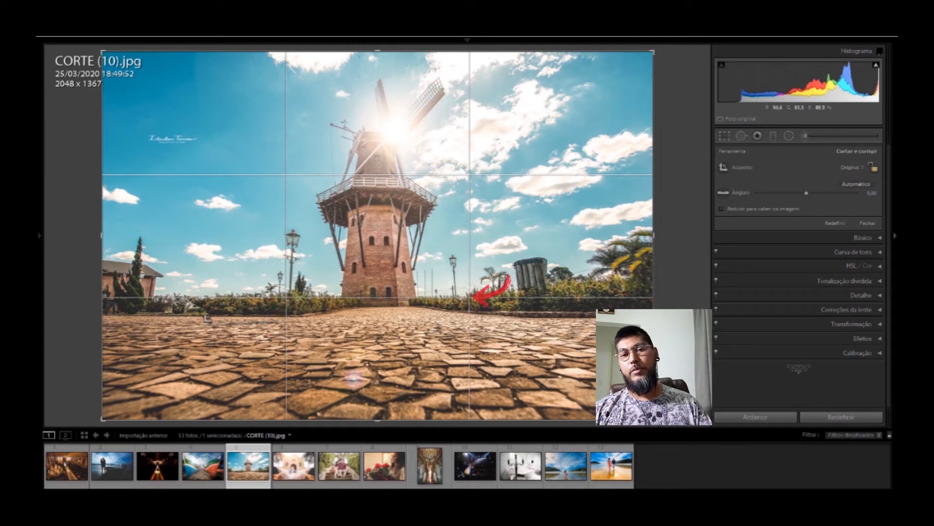
Crop the beach photo CORTE (13).jpg to about 1901 x 1268 pixels in the original proportions, placing the couple near the left third line.
click(107, 471)
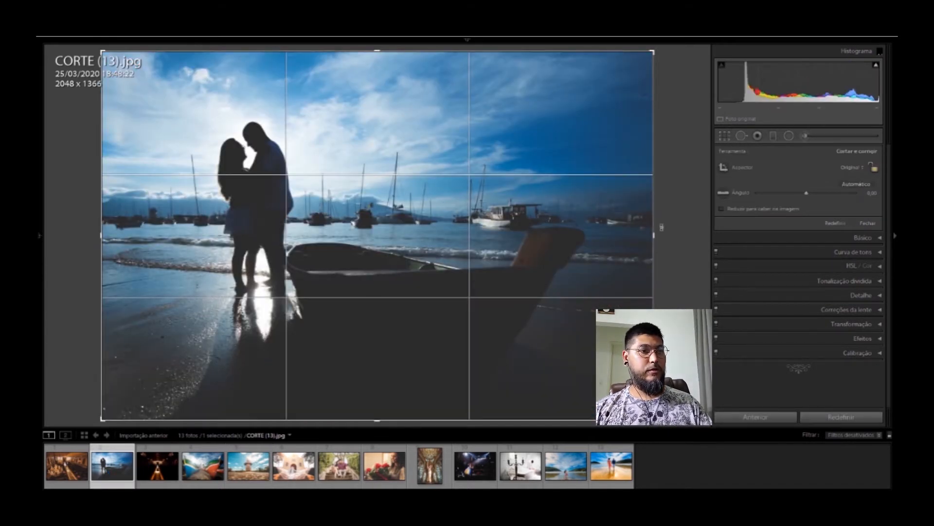
drag(653, 236, 677, 231)
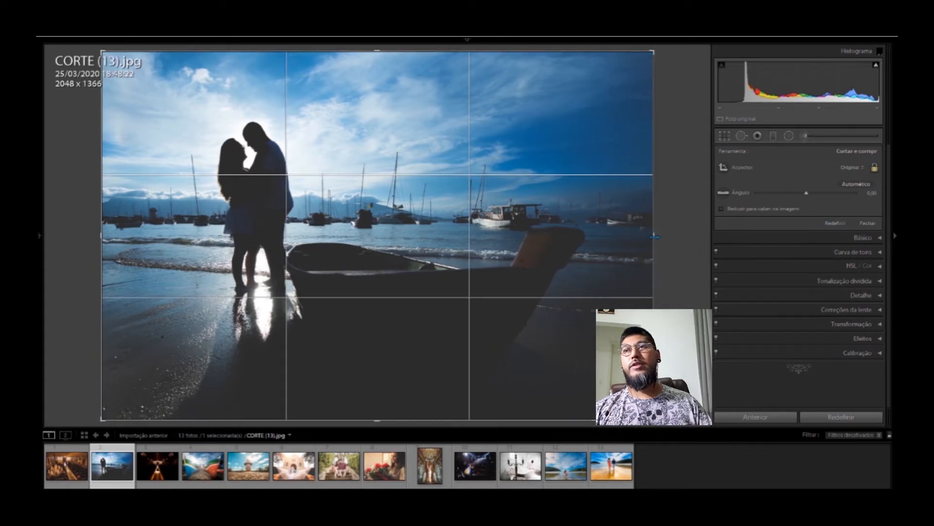
drag(654, 237, 634, 244)
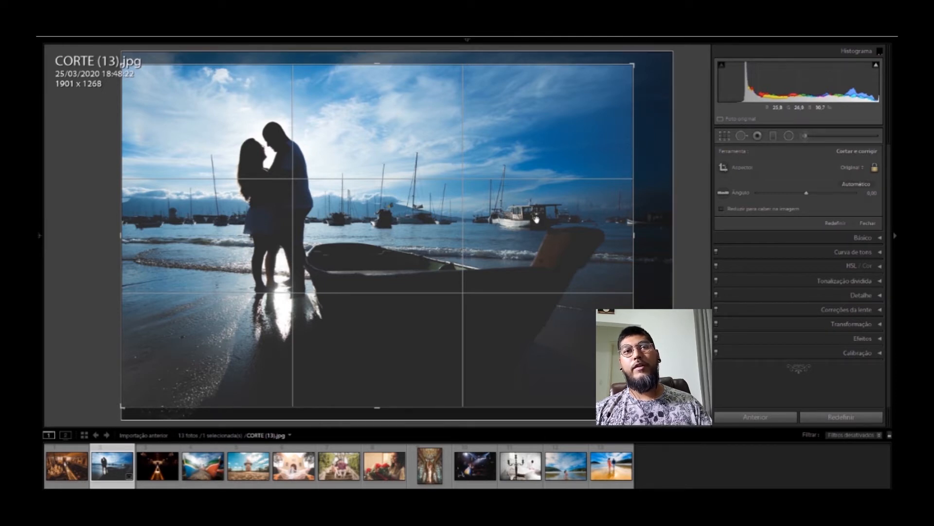
drag(333, 234, 344, 247)
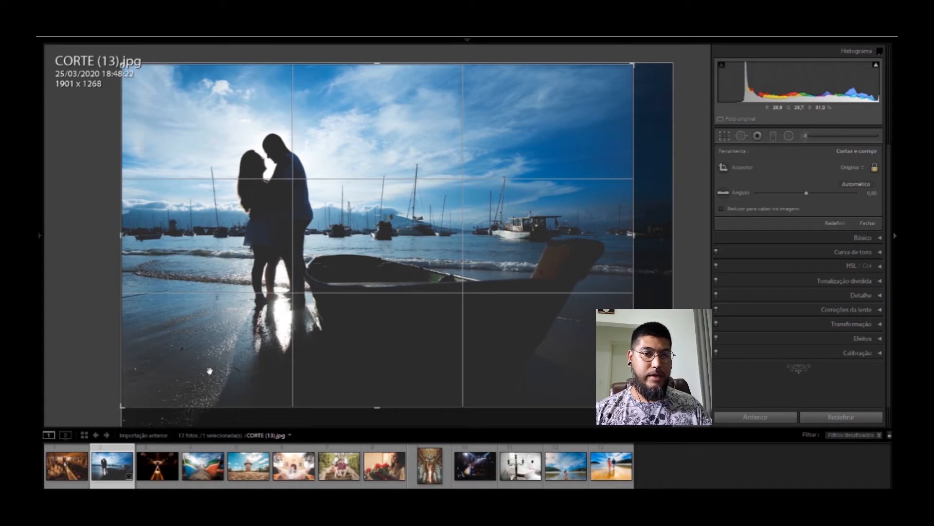
Switch to the bathtub photo CORTE (4).jpg and undo the stray crop rectangle to restore the full frame.
click(533, 472)
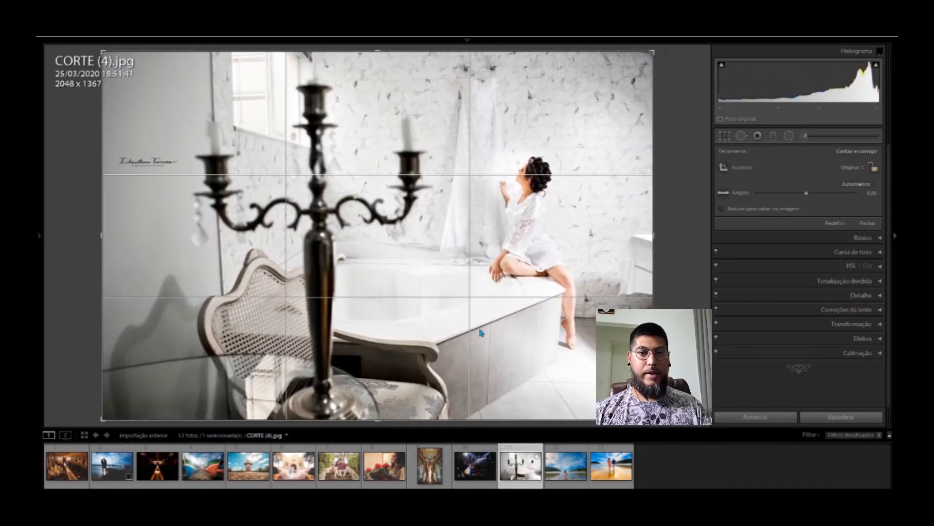
drag(480, 333, 380, 317)
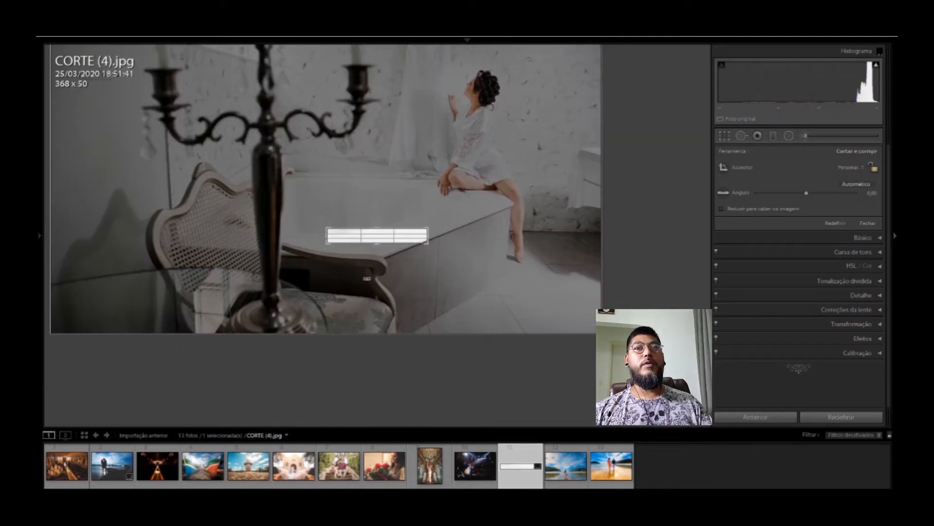
key(ctrl+z)
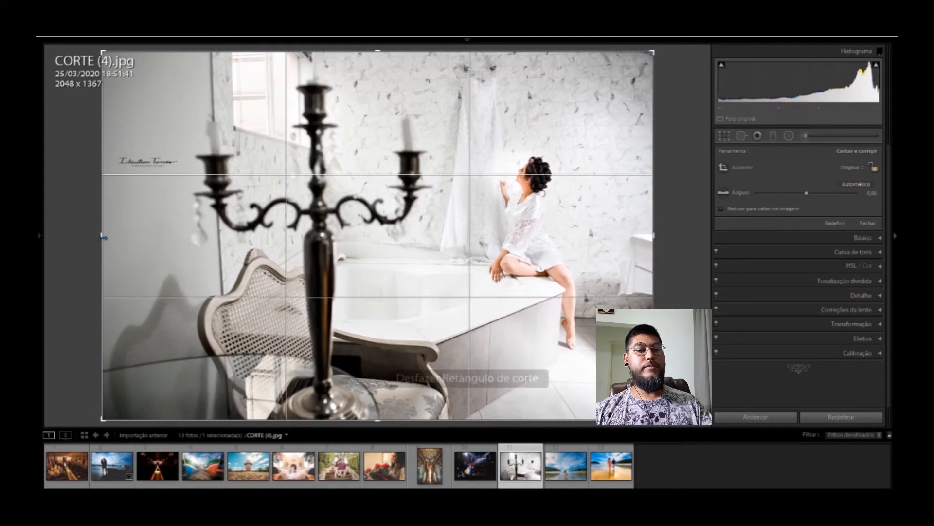
mouse_move(104, 237)
mouse_down()
mouse_move(119, 238)
mouse_move(90, 239)
mouse_up()
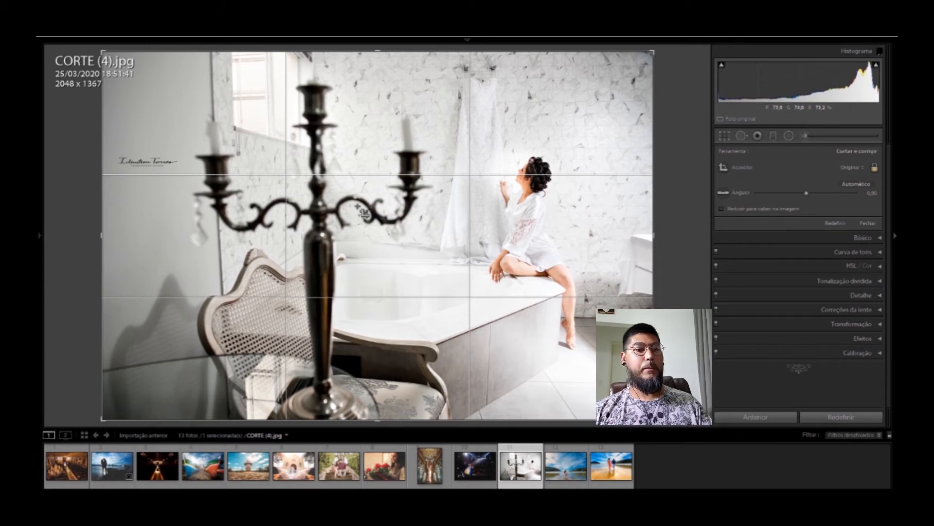
Cycle through the crop guide overlays on the bathtub photo, ending on the golden spiral.
key(o)
key(o)
key(o)
key(o)
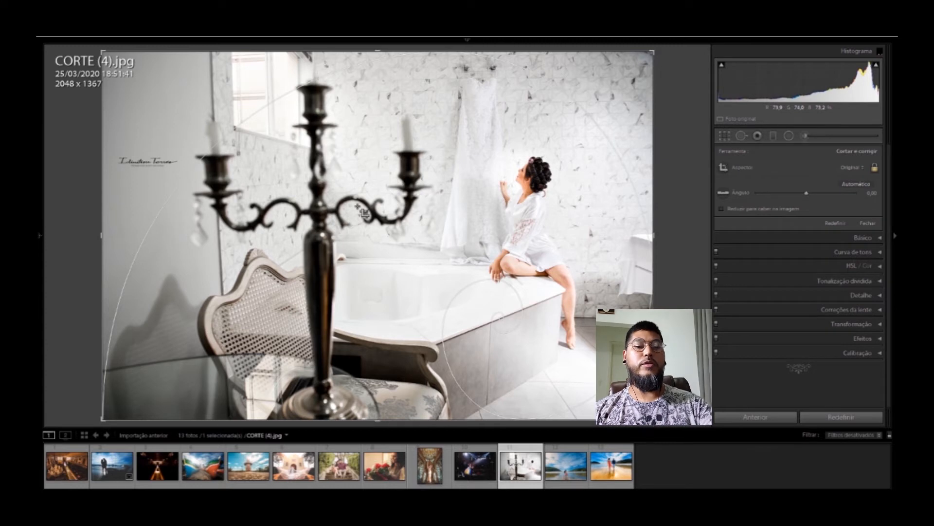
key(o)
key(o)
key(o)
key(o)
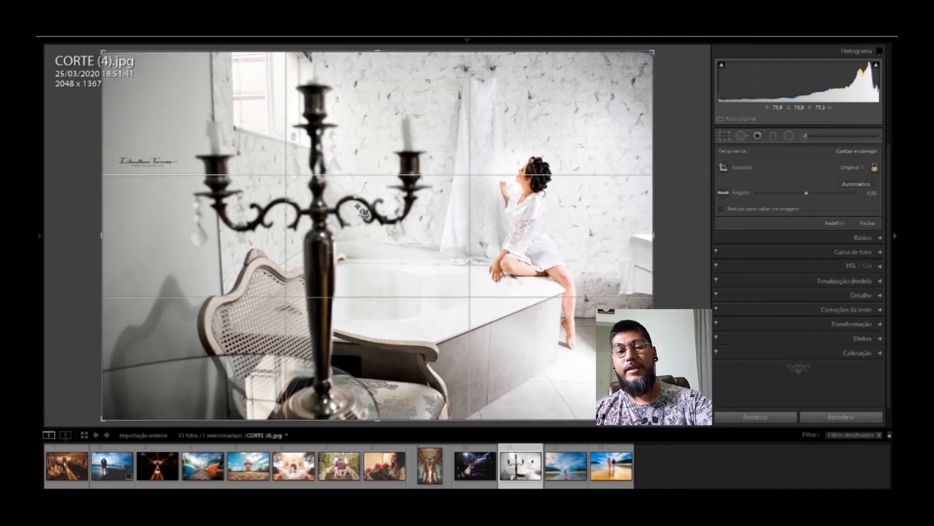
key(o)
key(o)
key(o)
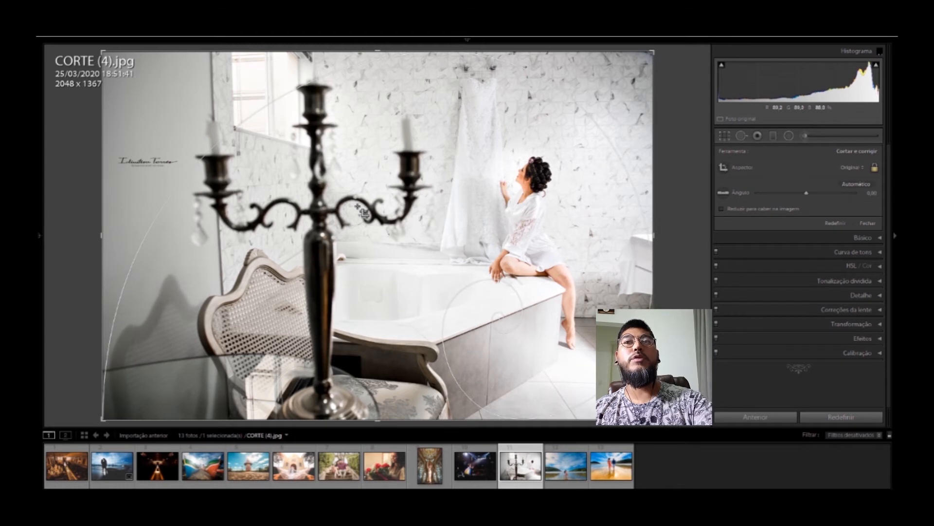
Rotate the spiral overlay until its centre is near the woman's head, then reorient it over the couple's heads in CORTE (13).jpg.
key(shift+o)
key(shift+o)
key(shift+o)
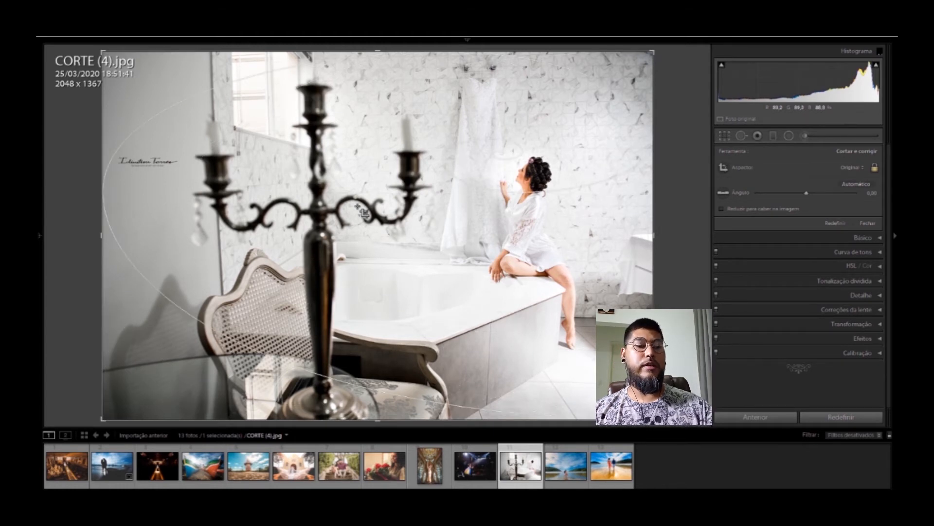
key(shift+o)
key(shift+o)
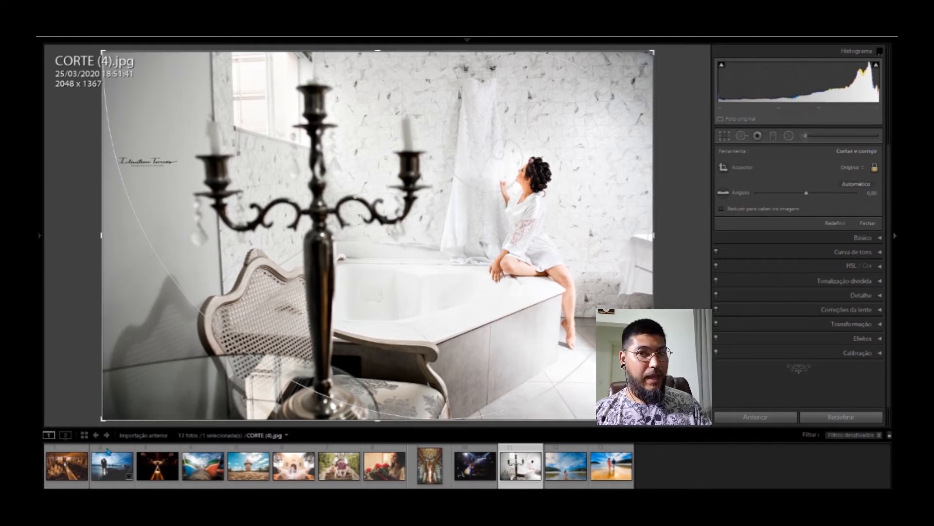
click(111, 464)
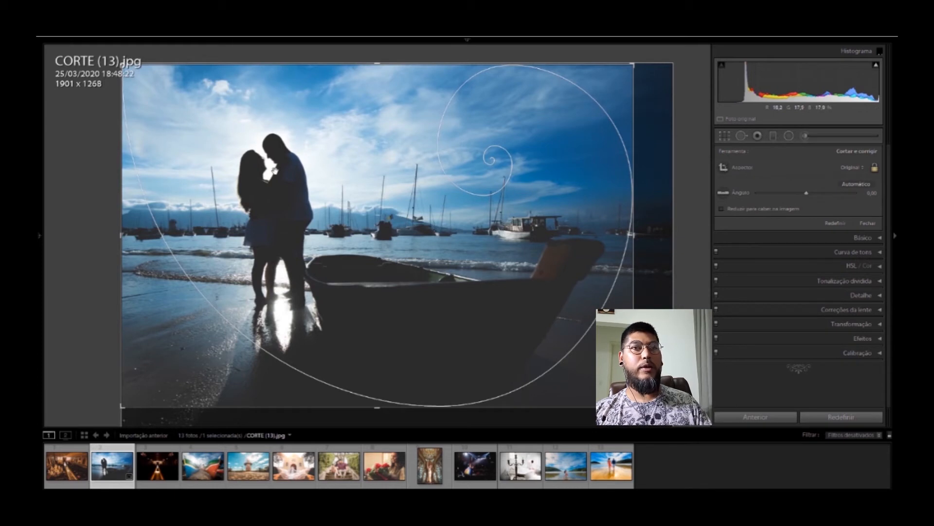
key(shift+o)
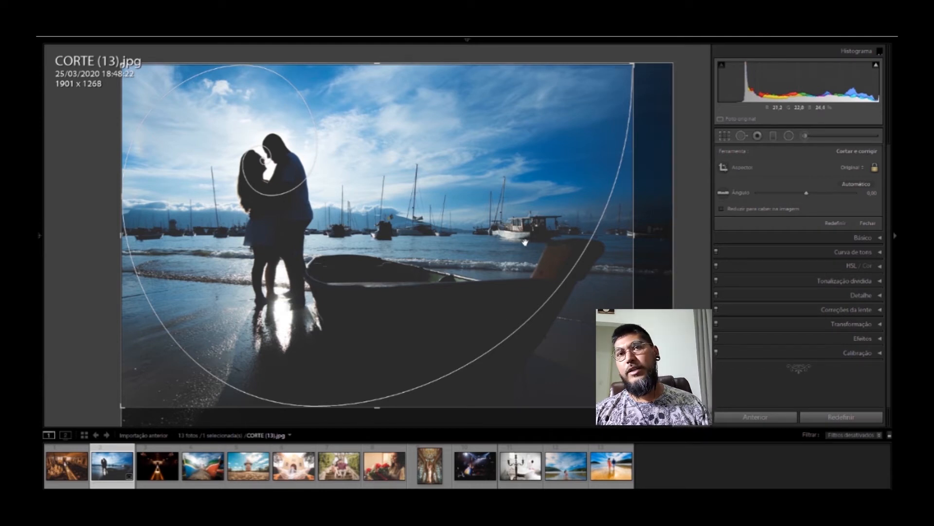
Crop the church photo CORTE (1).jpg to about 1888 x 1259 pixels in the original proportions, keeping the image's left edge, and apply it.
click(68, 465)
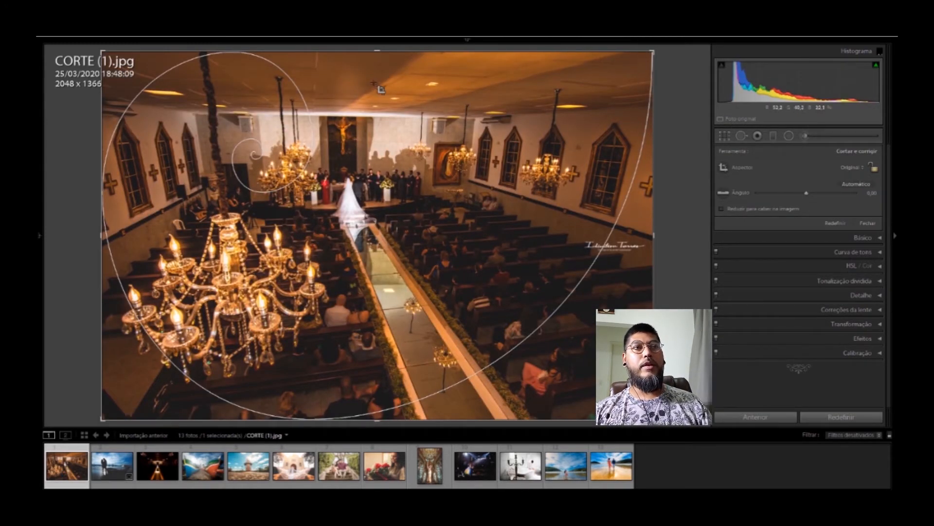
drag(378, 49, 376, 61)
key(ctrl+z)
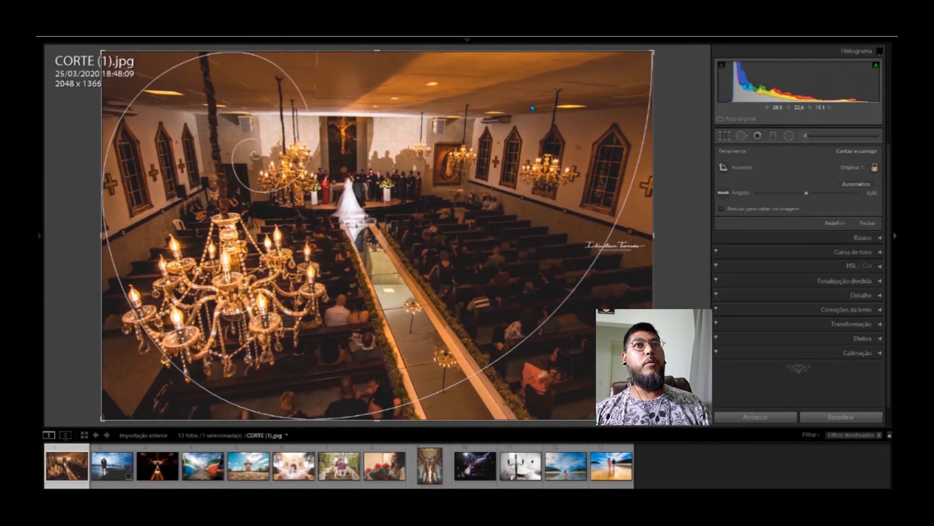
drag(377, 50, 378, 79)
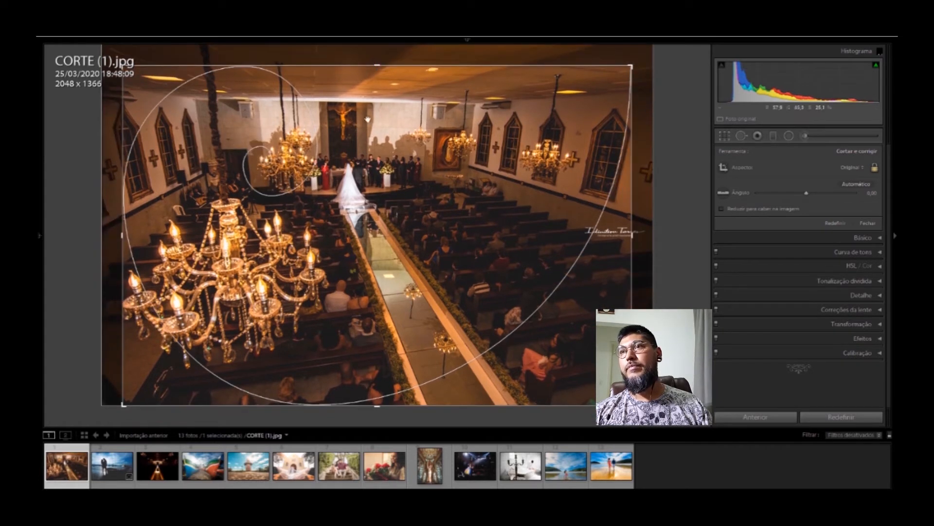
drag(368, 119, 390, 123)
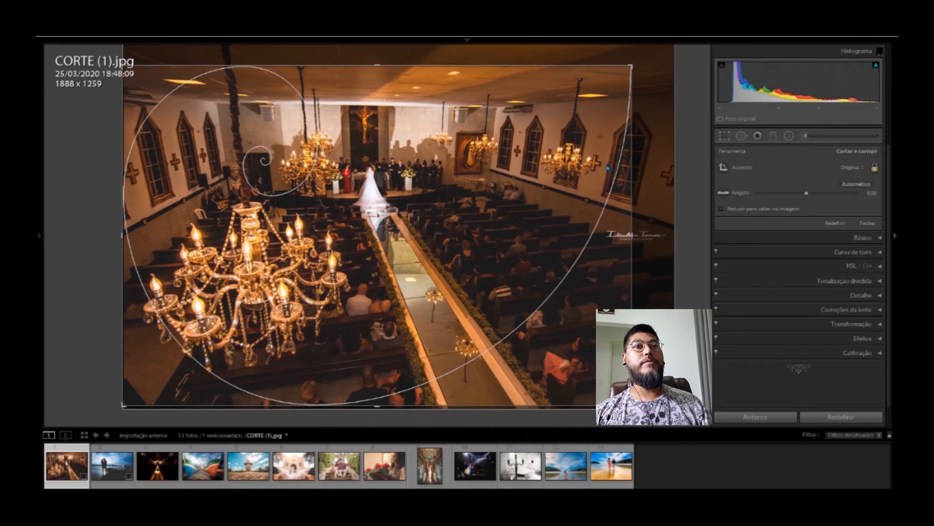
key(Return)
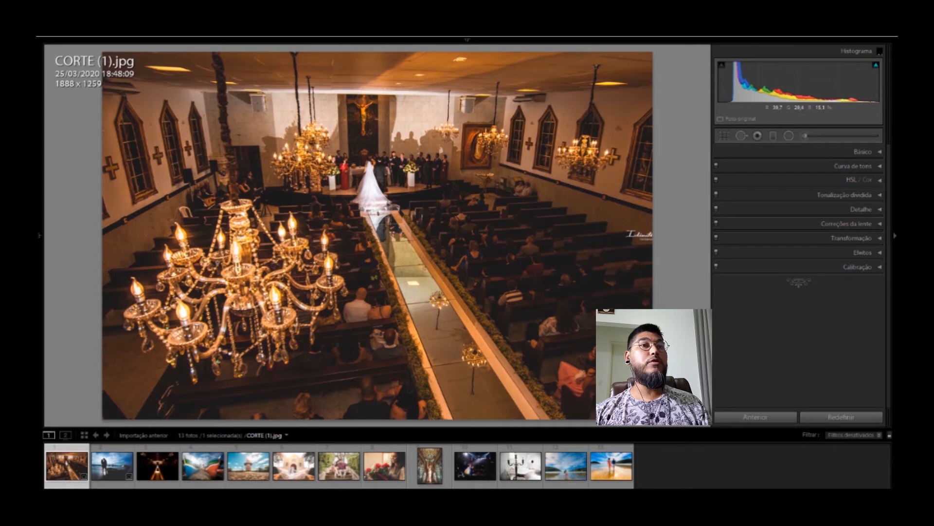
Reopen the church photo's crop, tilt it to an angle of about -0.45, and change the guide overlay to diagonal lines.
click(723, 136)
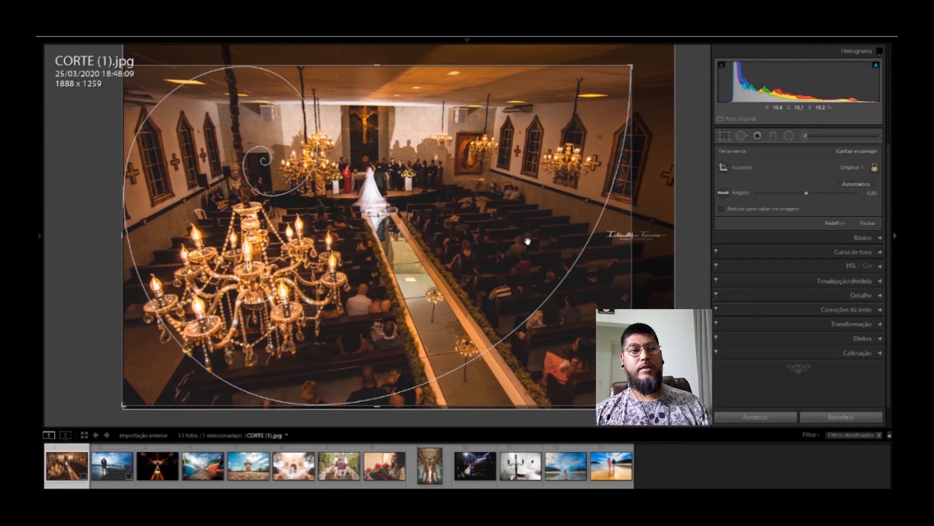
drag(663, 194, 664, 190)
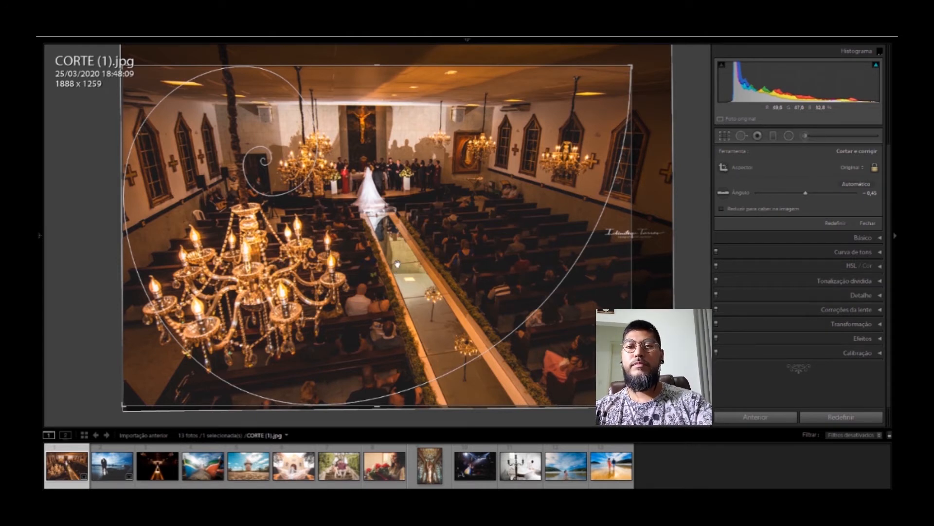
key(o)
key(o)
key(o)
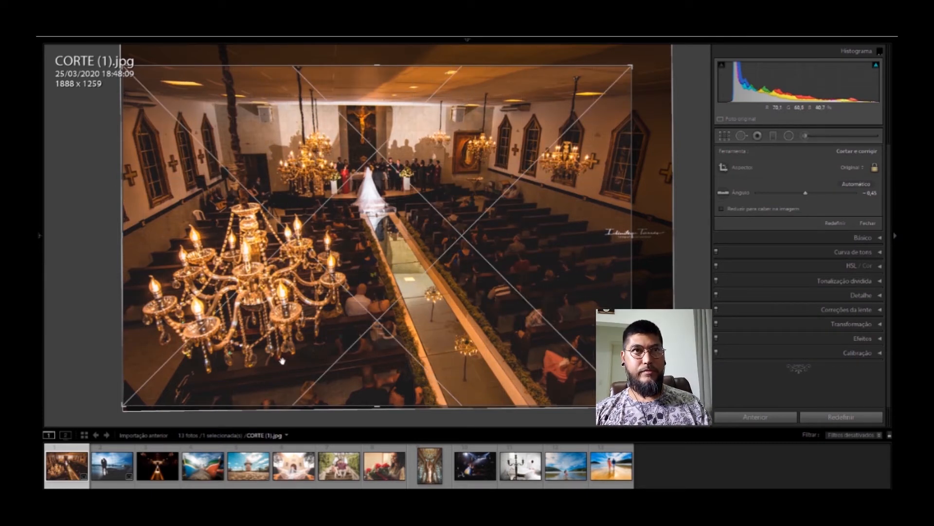
Open the dark aisle photo CORTE (12).jpg for cropping and cycle the guide overlay past the spiral to the rule-of-thirds grid.
click(158, 466)
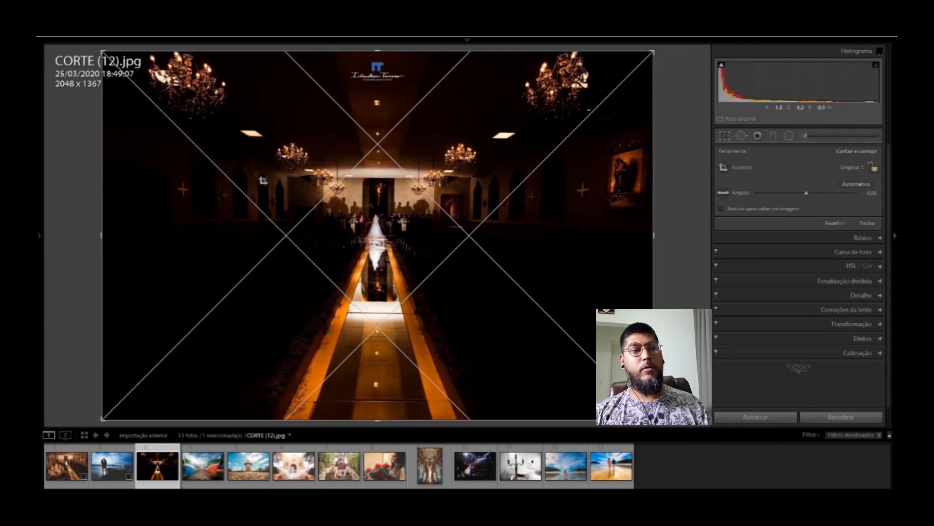
key(o)
key(o)
key(o)
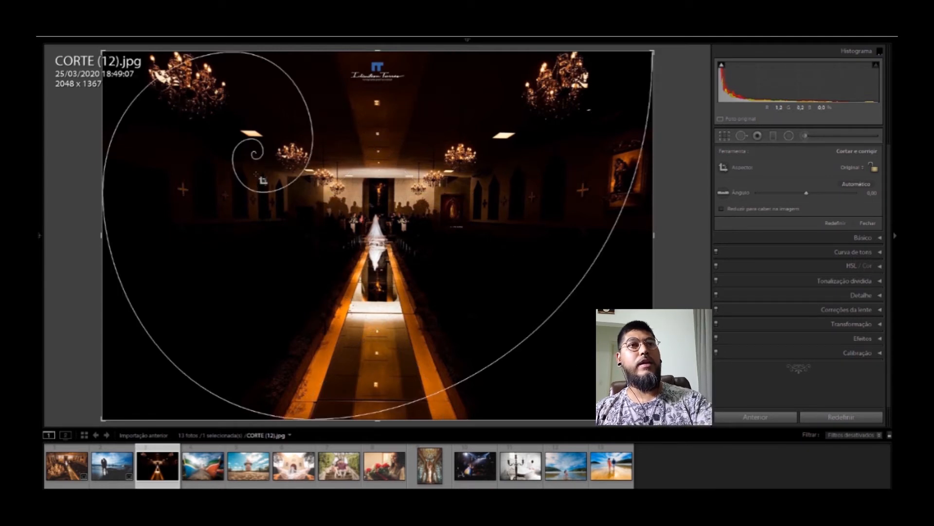
key(o)
key(o)
key(o)
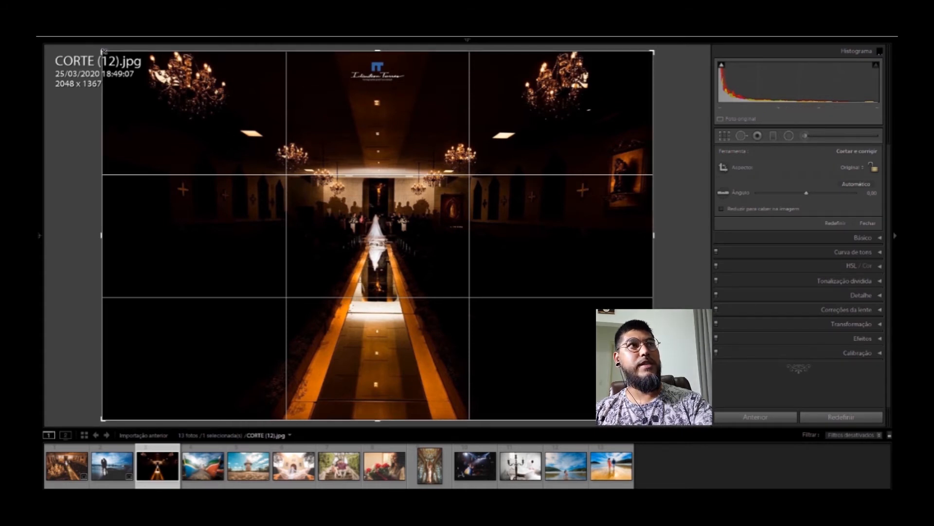
Try a crop of about 1559 x 1052 pixels, restore the full frame, and change the guide overlay to diagonal lines.
drag(103, 52, 170, 94)
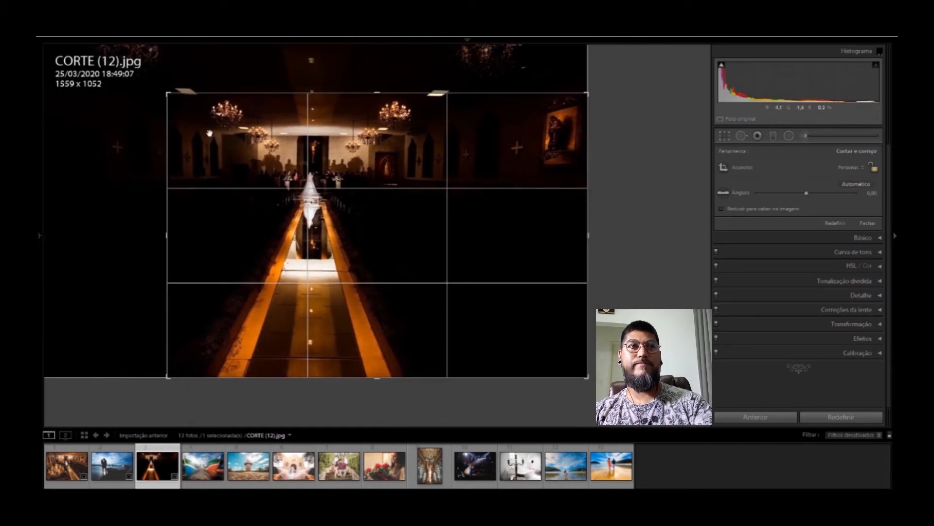
drag(158, 87, 73, 49)
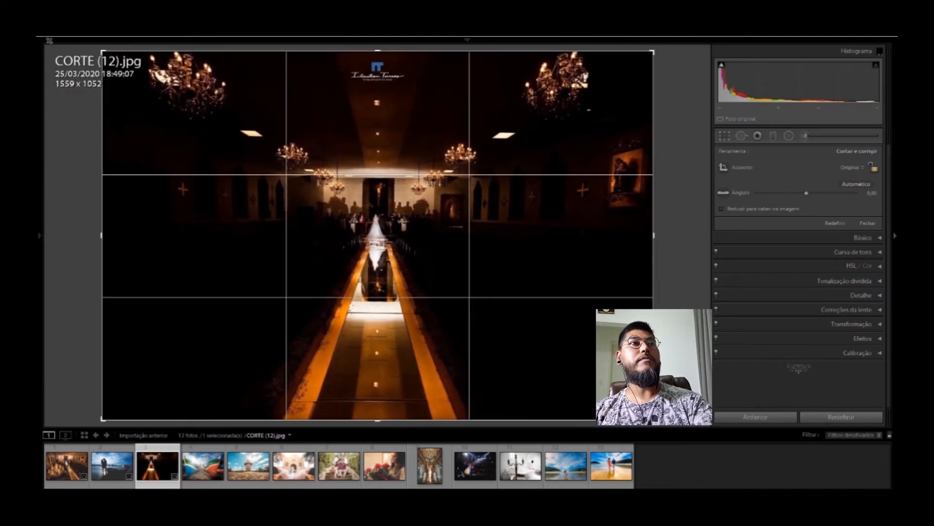
key(o)
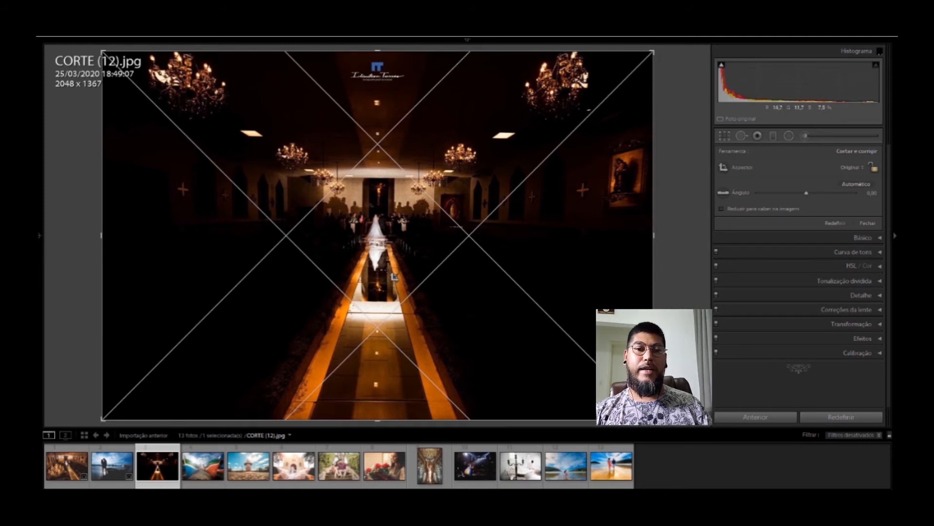
Examine the composition of CORTE (6).jpg, CORTE (11).jpg, CORTE (9).jpg and CORTE (8).jpg against the diagonal guide overlay.
click(430, 464)
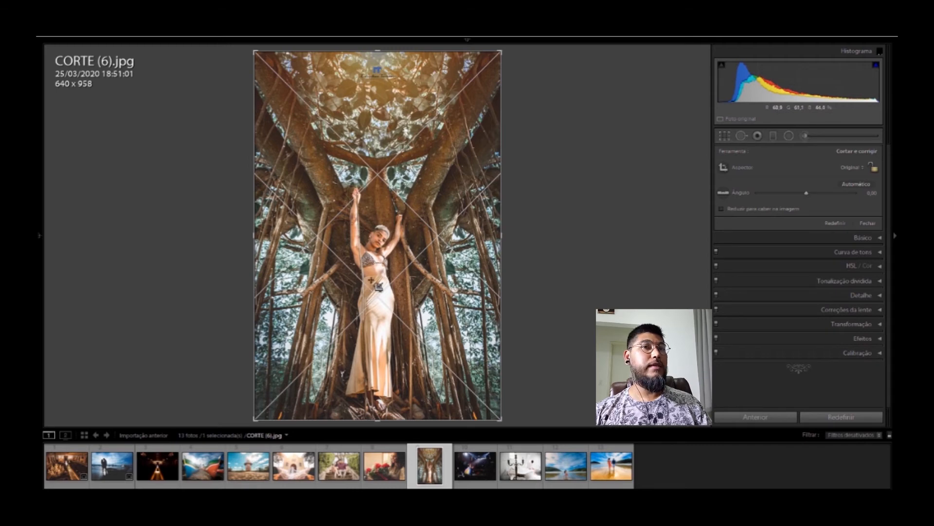
click(203, 466)
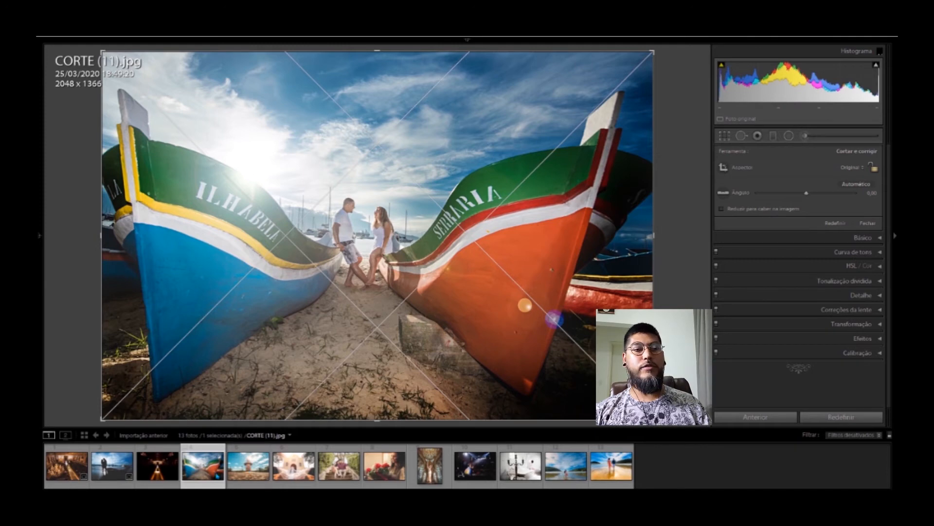
click(293, 466)
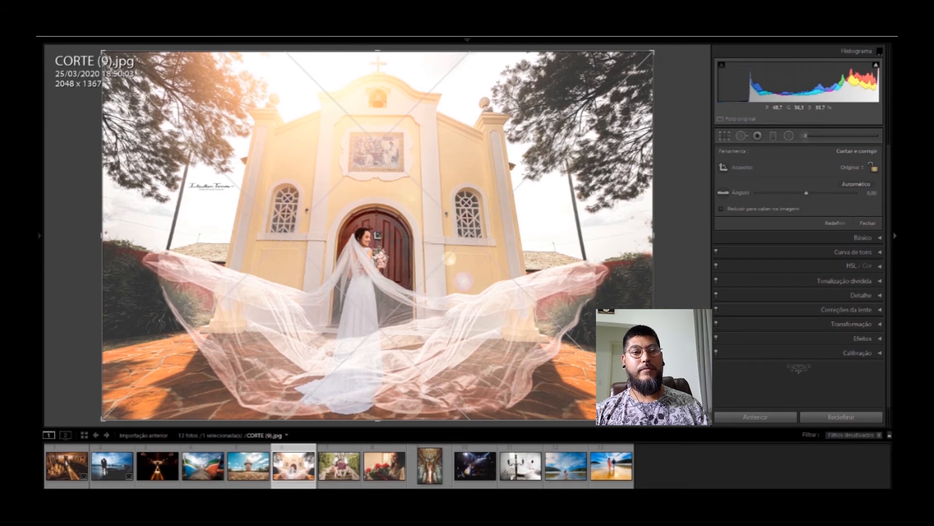
key(Right)
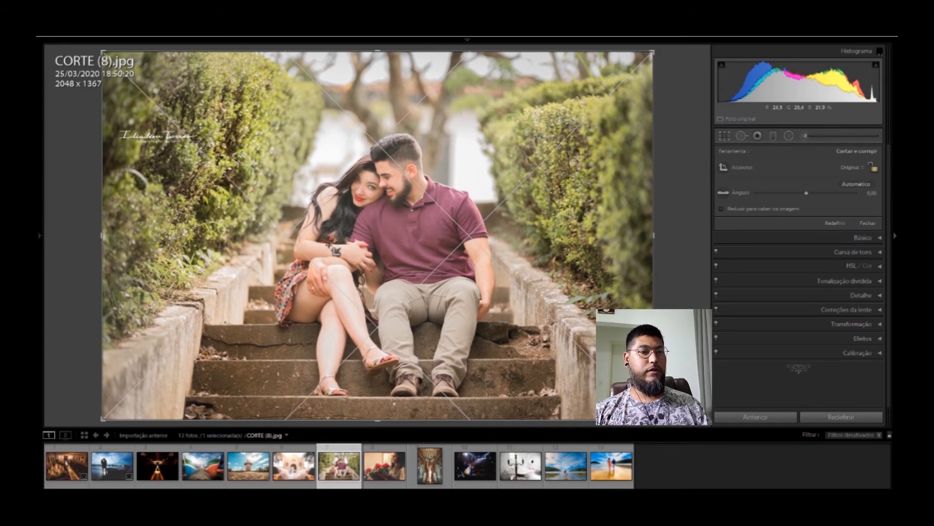
Open the dancing couple photo CORTE (5).jpg and cycle the crop guide overlay to the rule-of-thirds grid.
click(475, 478)
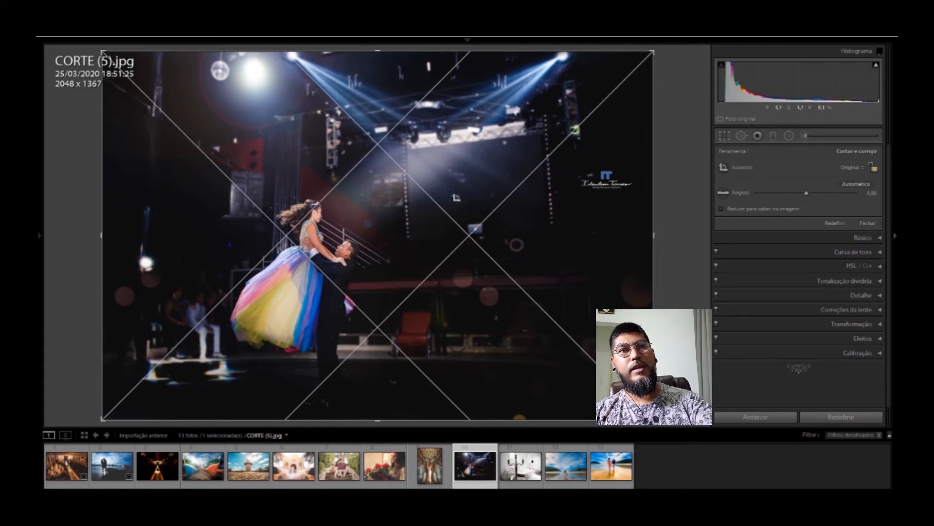
key(o)
key(o)
key(o)
key(o)
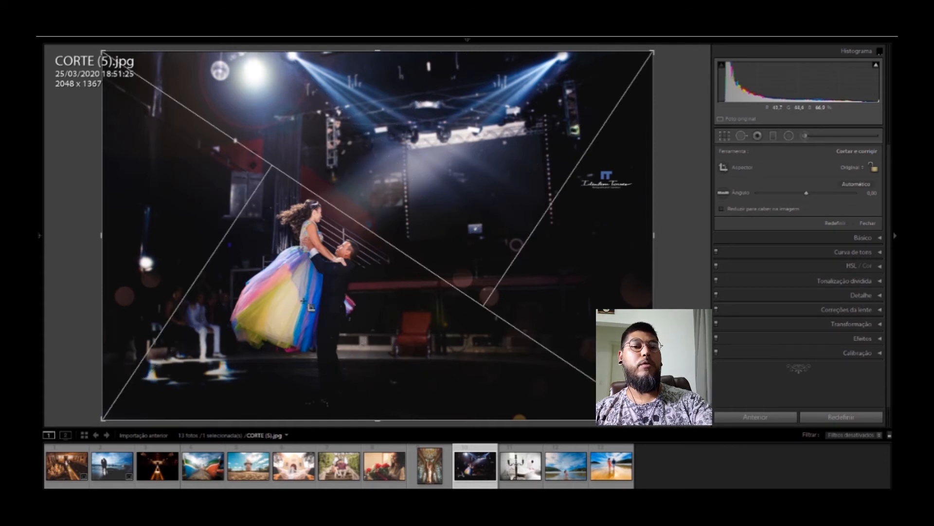
key(o)
key(o)
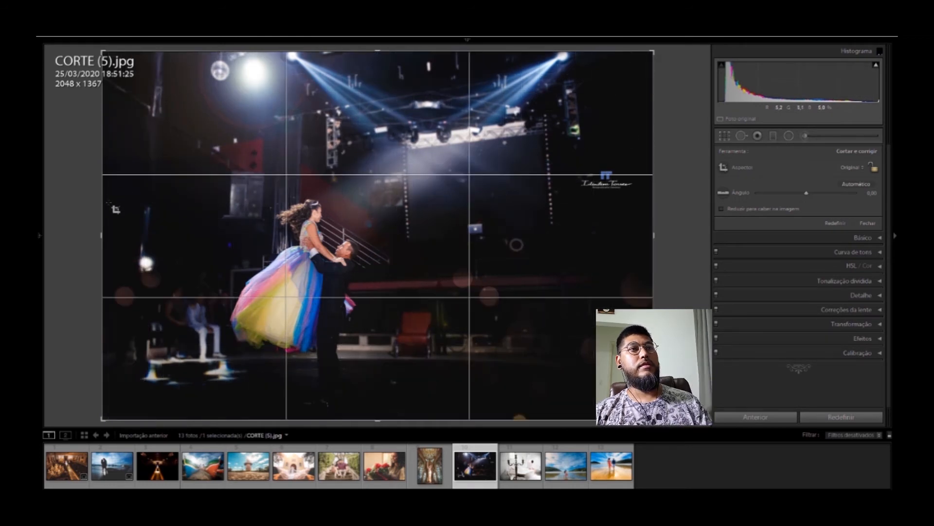
Crop the dancing couple photo to about 1693 x 1020 pixels, keeping the couple left of centre and trimming the watermark area.
drag(104, 52, 120, 69)
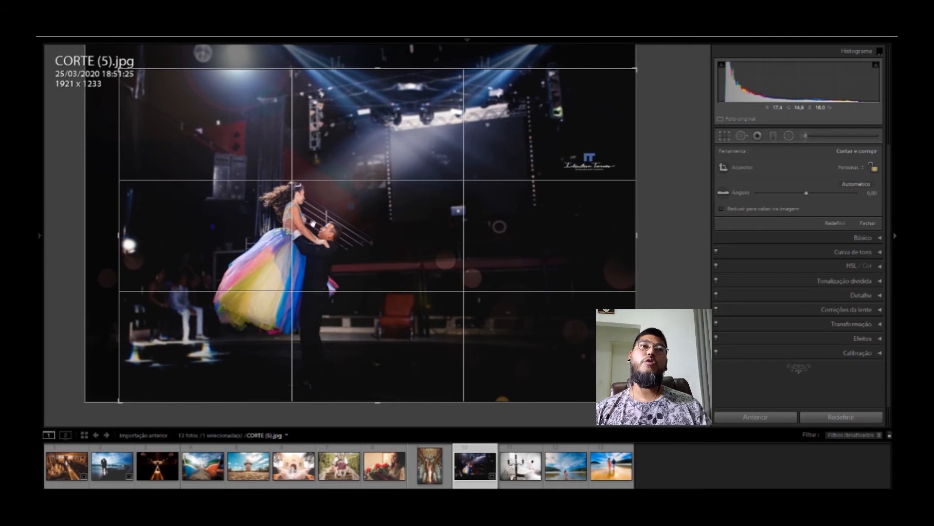
drag(382, 269, 509, 258)
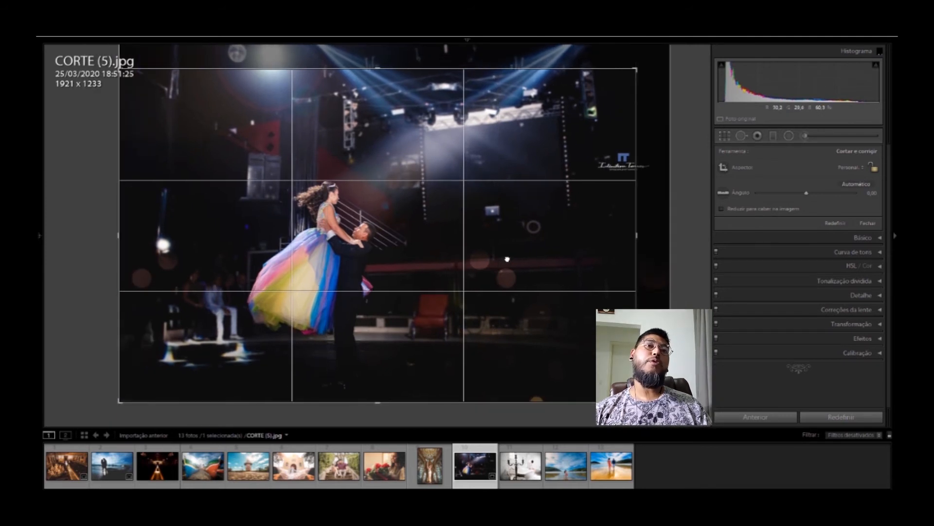
drag(630, 234, 560, 232)
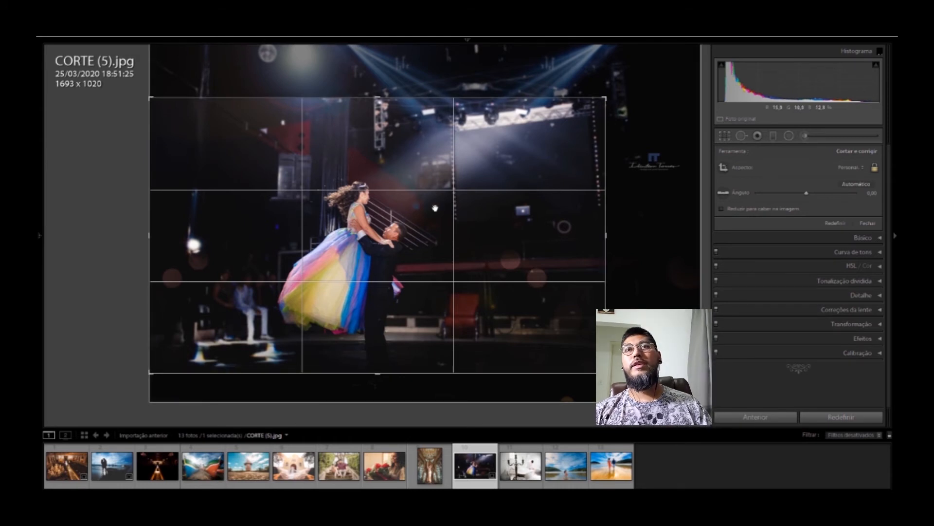
Try enlarging the dancing couple crop to about 2048 x 1233 pixels, shifting the photo vertically within the frame to reposition the couple.
drag(372, 248, 372, 231)
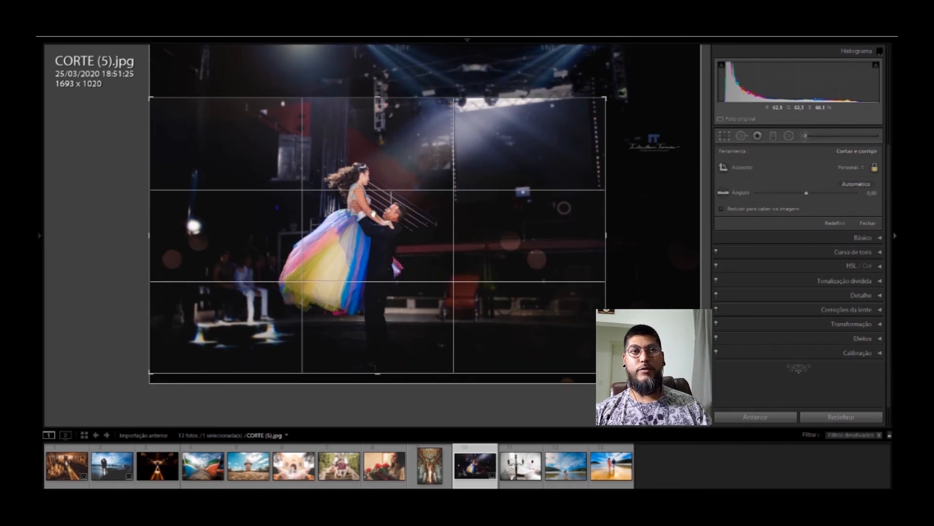
drag(605, 98, 642, 63)
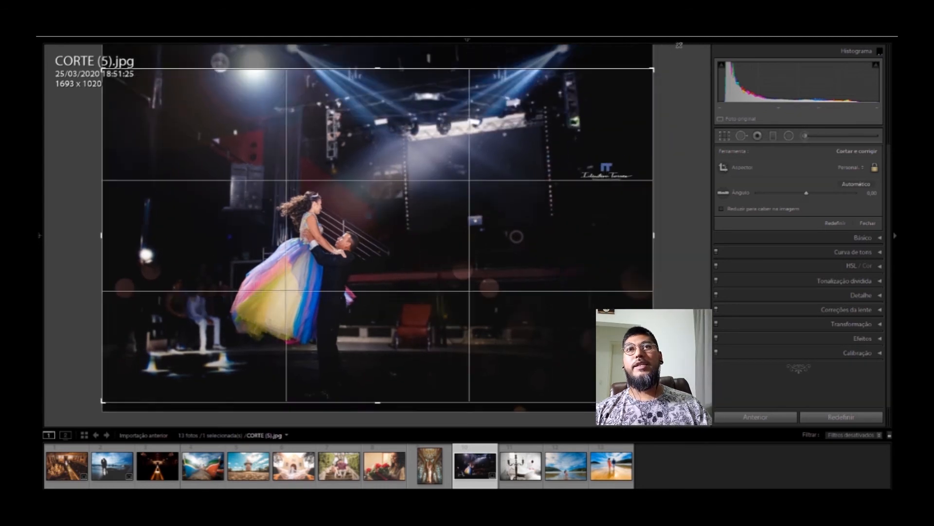
drag(545, 64, 545, 81)
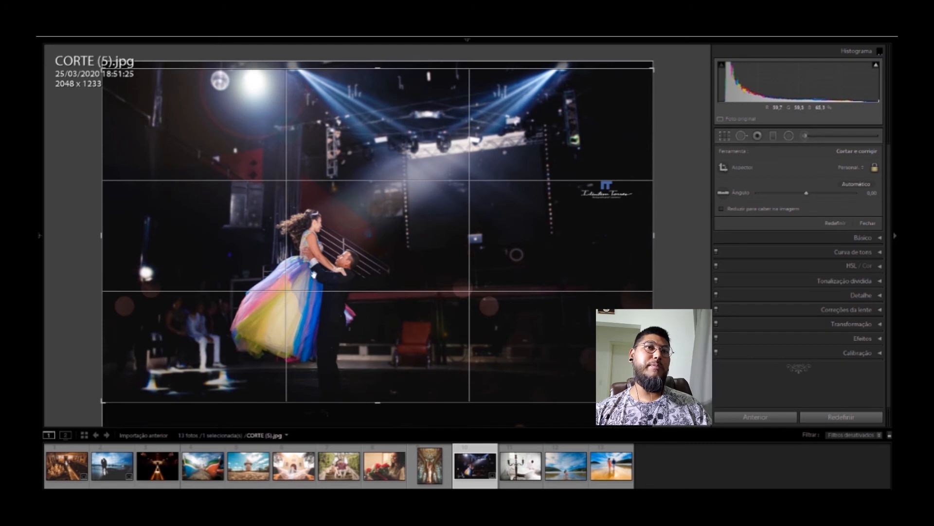
drag(335, 250, 335, 229)
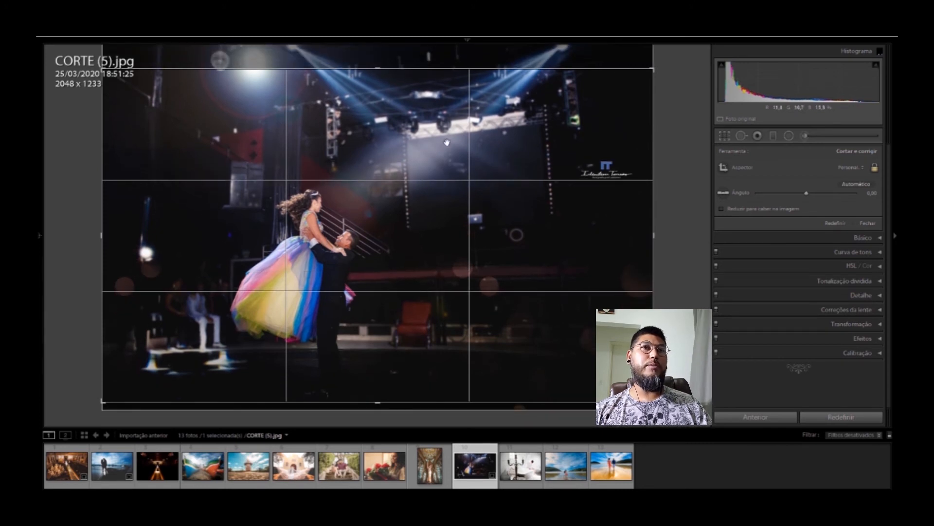
Reset the dancing couple photo to its original full frame and open the photo of the woman with red roses.
click(829, 417)
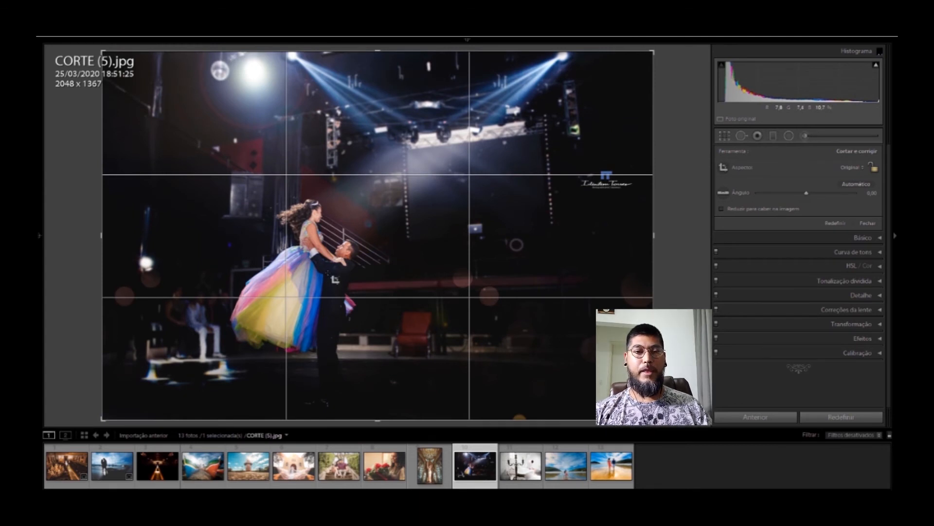
click(400, 456)
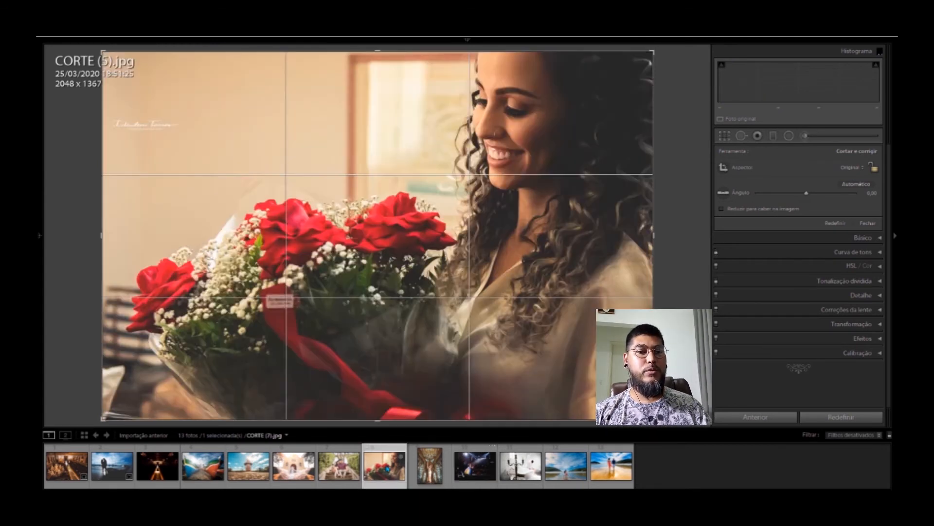